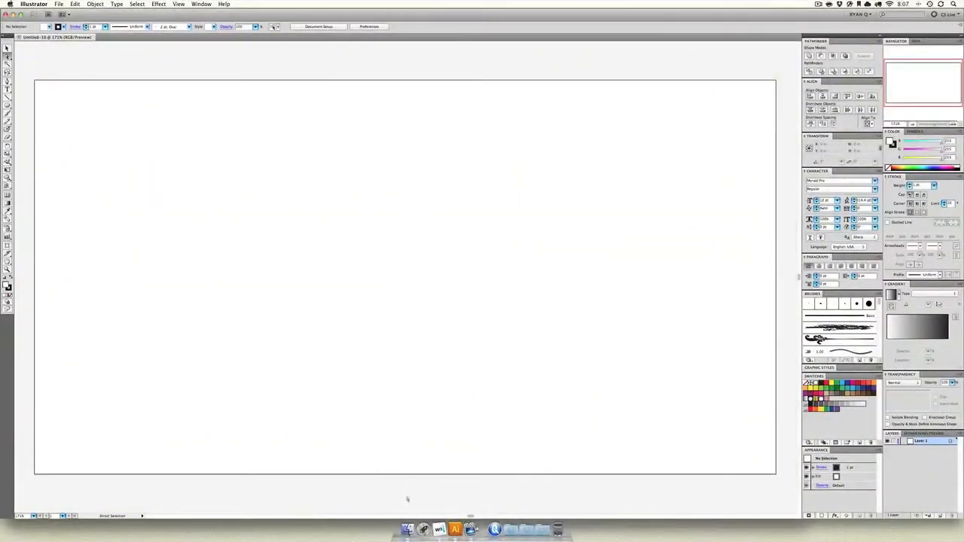
# - Place Tracing-Test.jpg from the desktop's In Class folder into the Illustrator document and close the file browser window
pyautogui.click(407, 528)
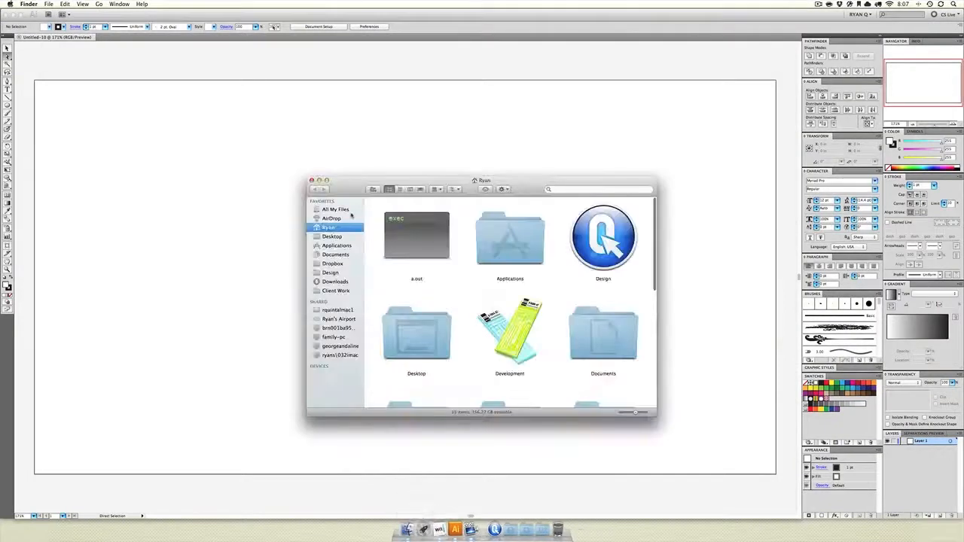
pyautogui.click(332, 237)
pyautogui.click(464, 229)
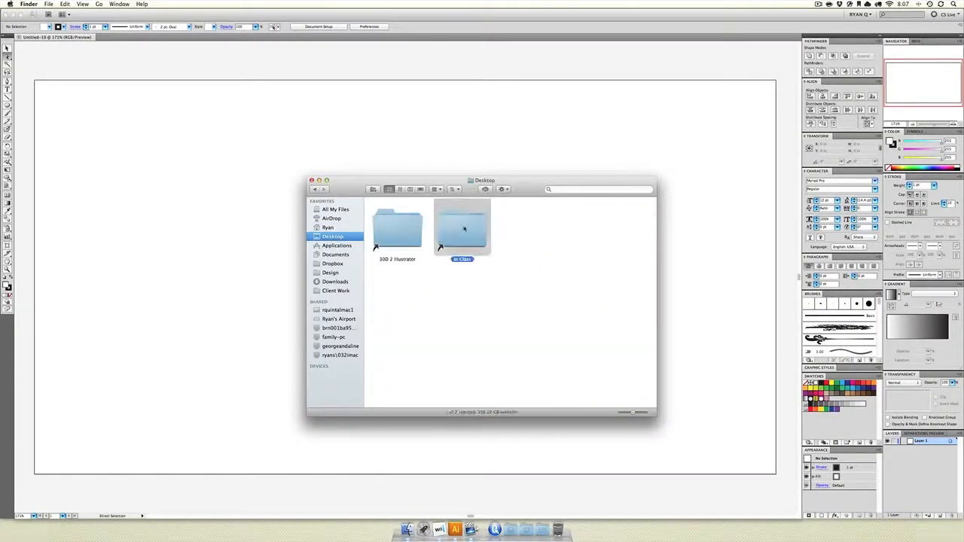
pyautogui.doubleClick(464, 229)
pyautogui.scroll(-10, 473, 305)
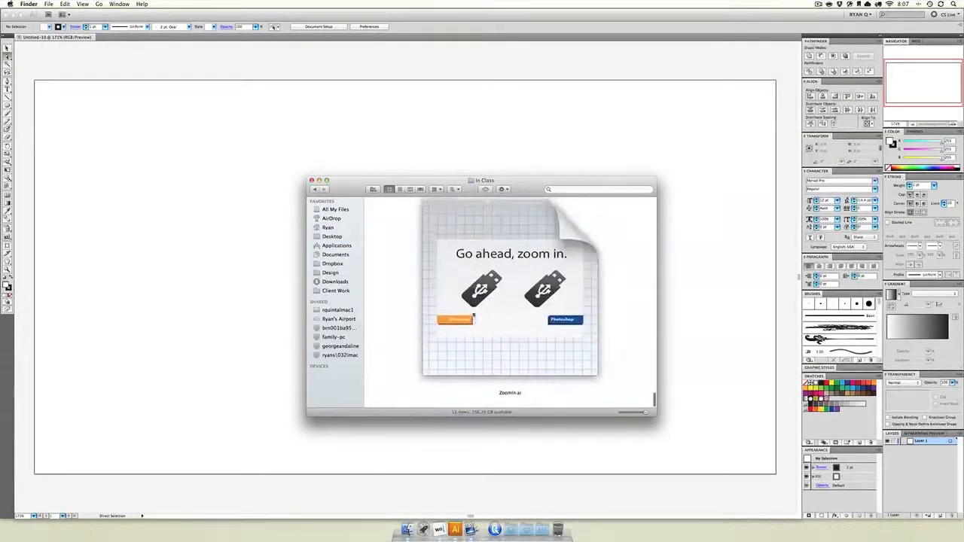
pyautogui.scroll(5, 473, 314)
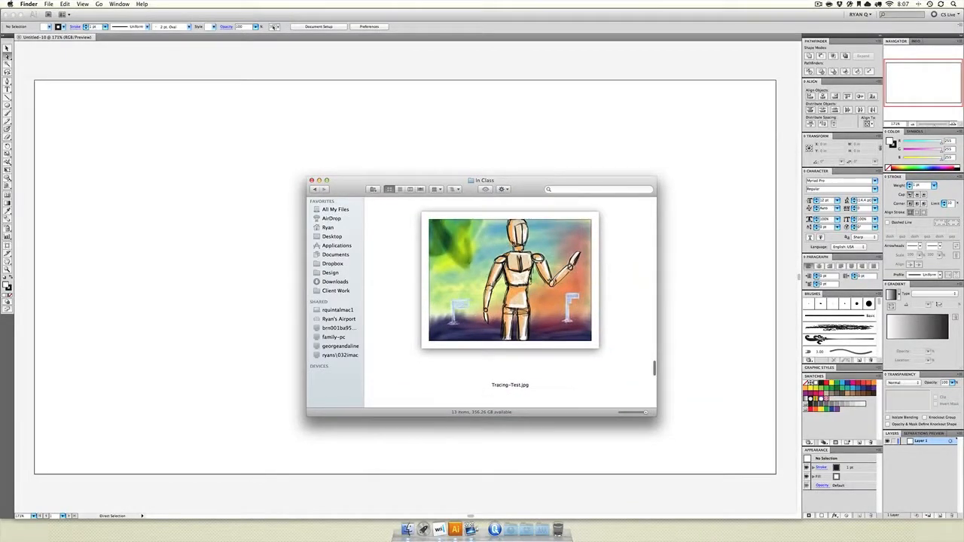
pyautogui.moveTo(531, 282); pyautogui.dragTo(195, 250)
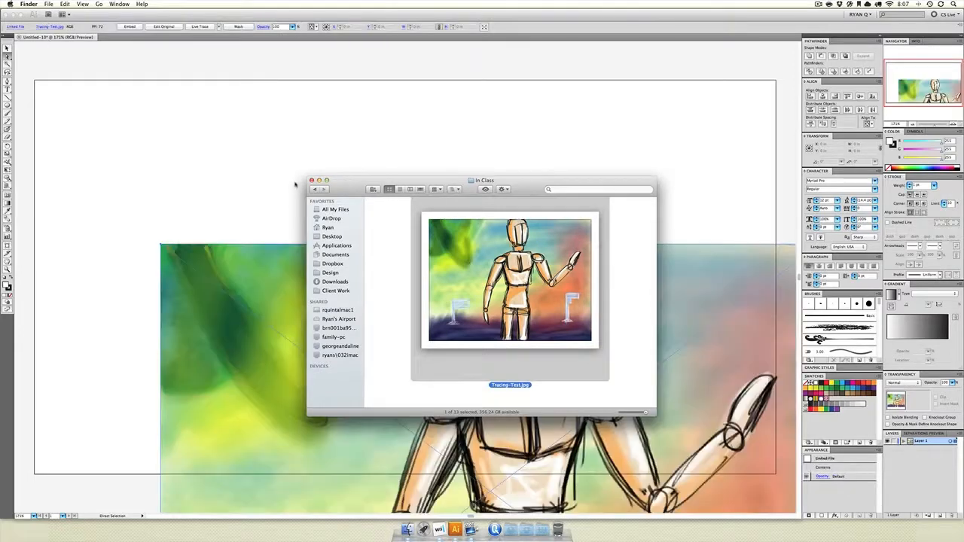
pyautogui.click(311, 181)
# - Scale the placed image proportionally to about 11 × 8.2 in and position it over the artboard
pyautogui.moveTo(411, 405); pyautogui.dragTo(312, 211)
pyautogui.moveTo(720, 50); pyautogui.dragTo(732, 98)
pyautogui.click(7, 49)
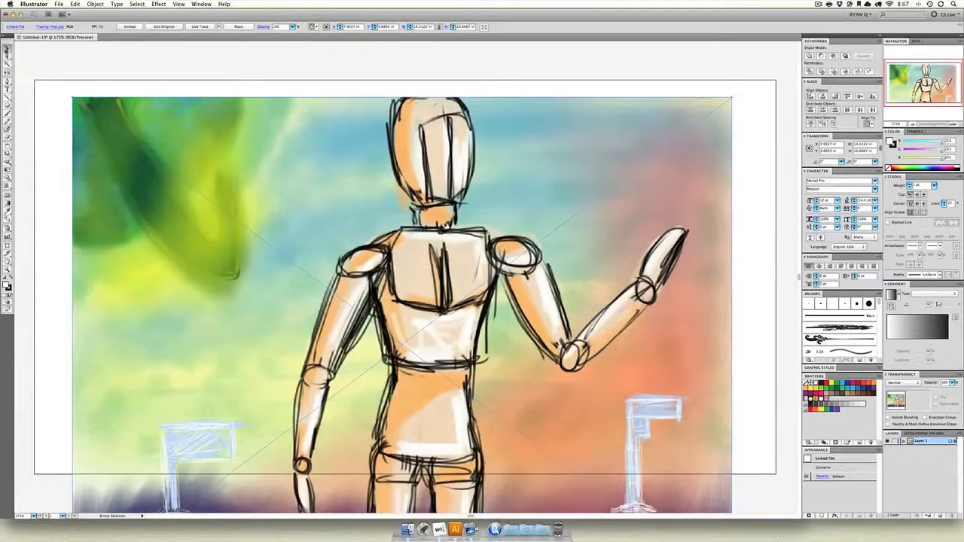
pyautogui.moveTo(72, 97); pyautogui.dragTo(222, 210)
pyautogui.moveTo(359, 279); pyautogui.dragTo(276, 146)
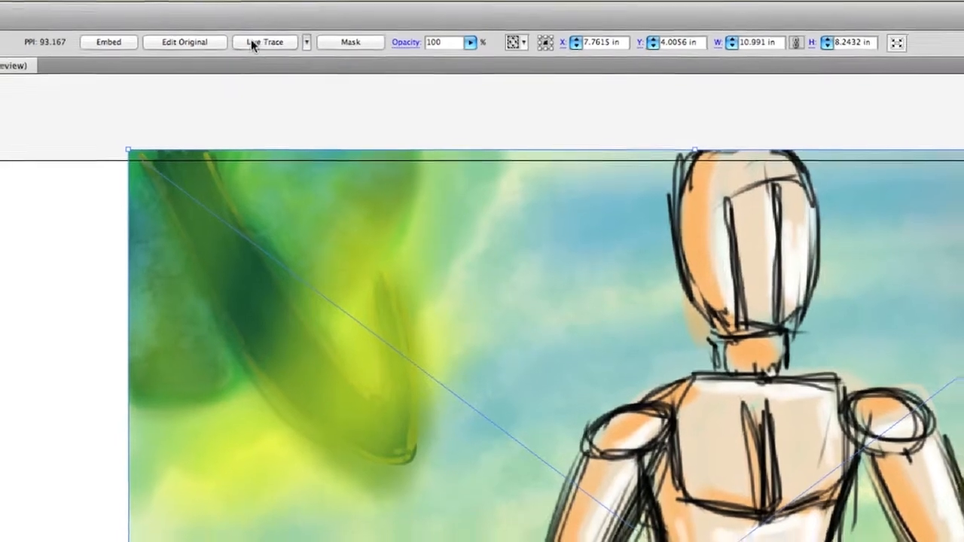
# - Live Trace the image with a threshold of 68 and shift it slightly down to about Y 4.25 in
pyautogui.click(249, 43)
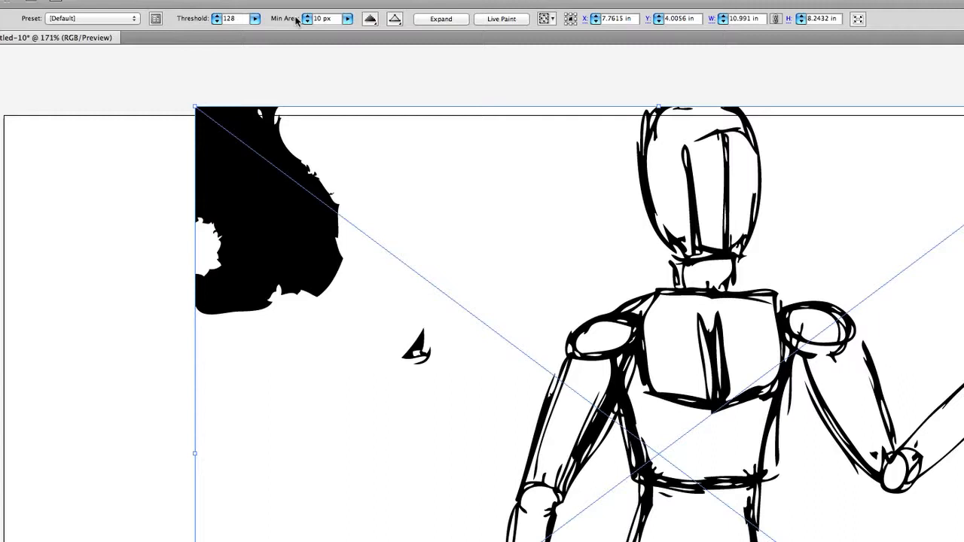
pyautogui.click(255, 19)
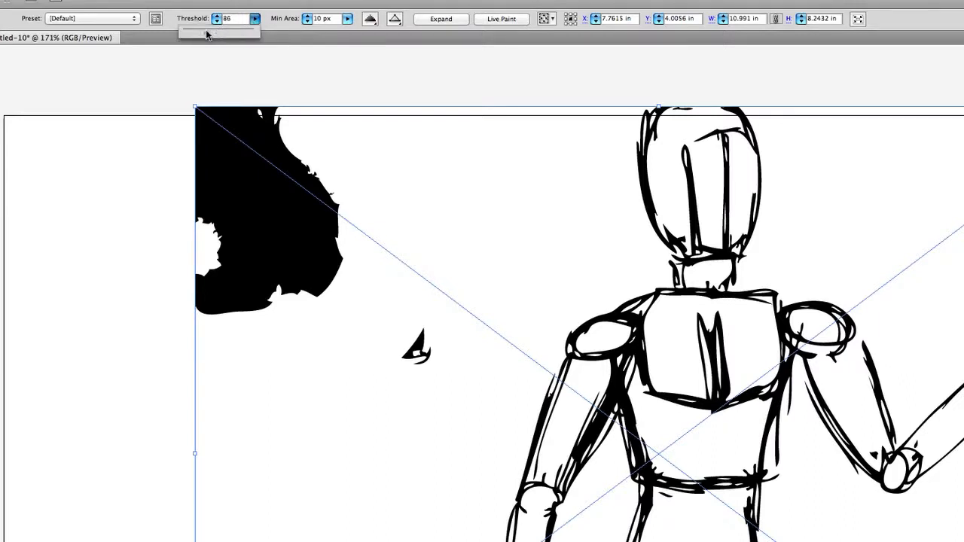
pyautogui.moveTo(206, 33); pyautogui.dragTo(204, 34)
pyautogui.click(287, 66)
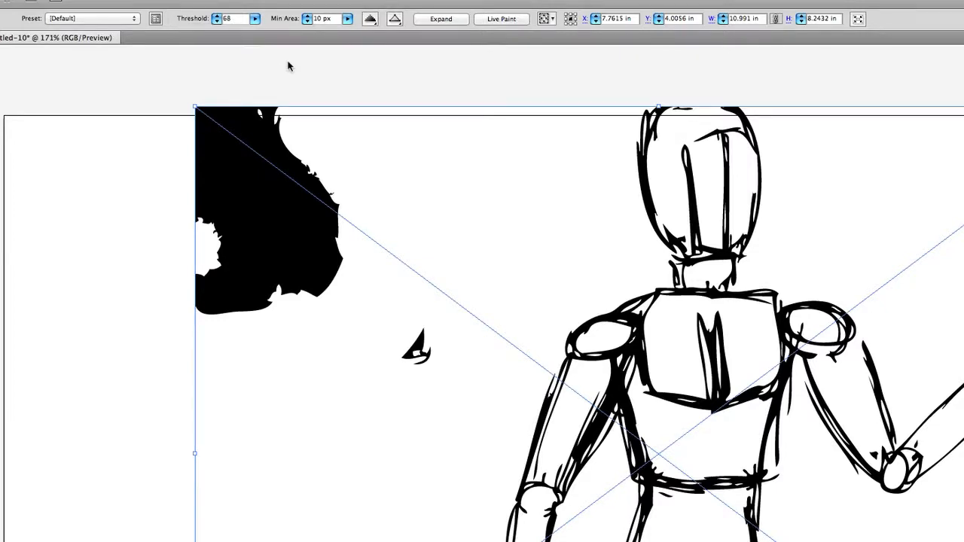
pyautogui.moveTo(472, 270); pyautogui.dragTo(476, 290)
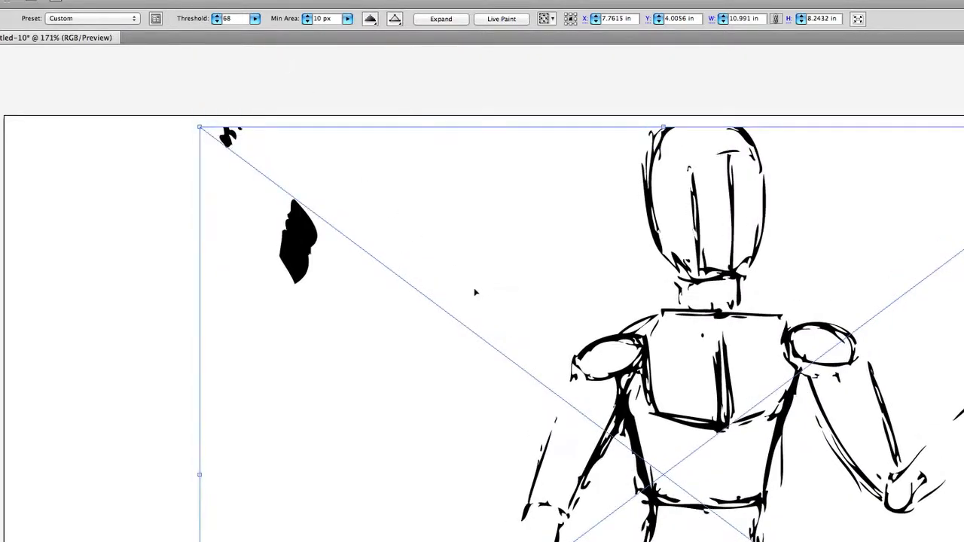
# - Test the tracing with a threshold of 31 and raise the threshold to 168
pyautogui.click(254, 18)
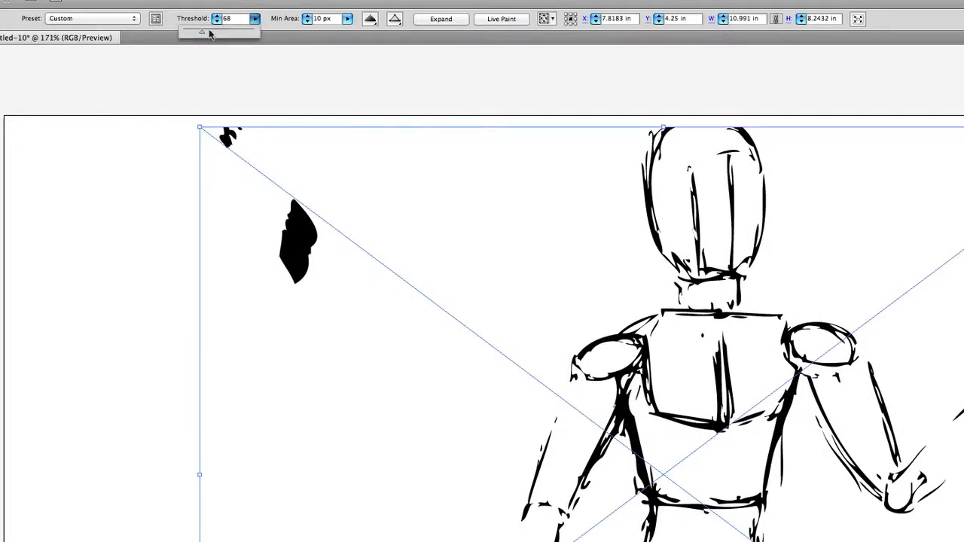
pyautogui.moveTo(200, 32); pyautogui.dragTo(191, 32)
pyautogui.click(259, 64)
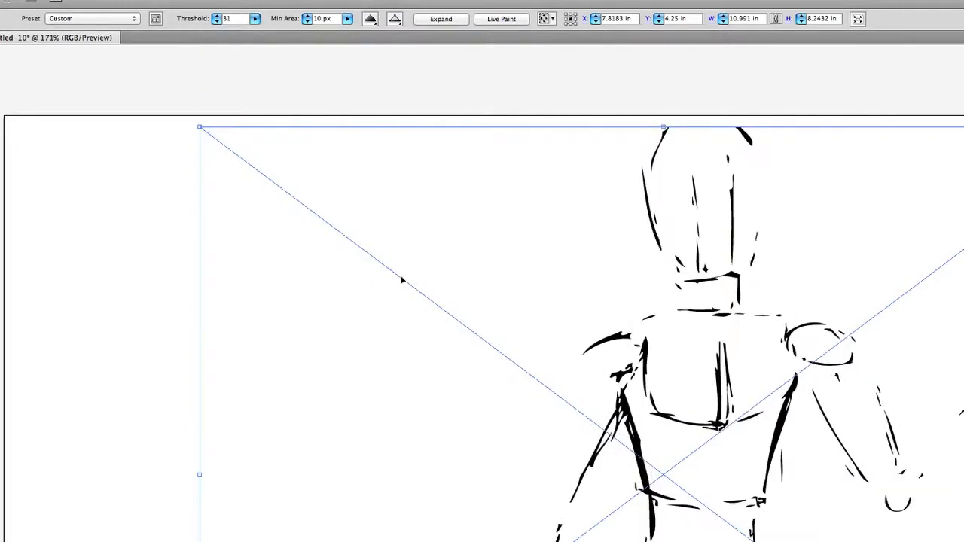
pyautogui.click(256, 20)
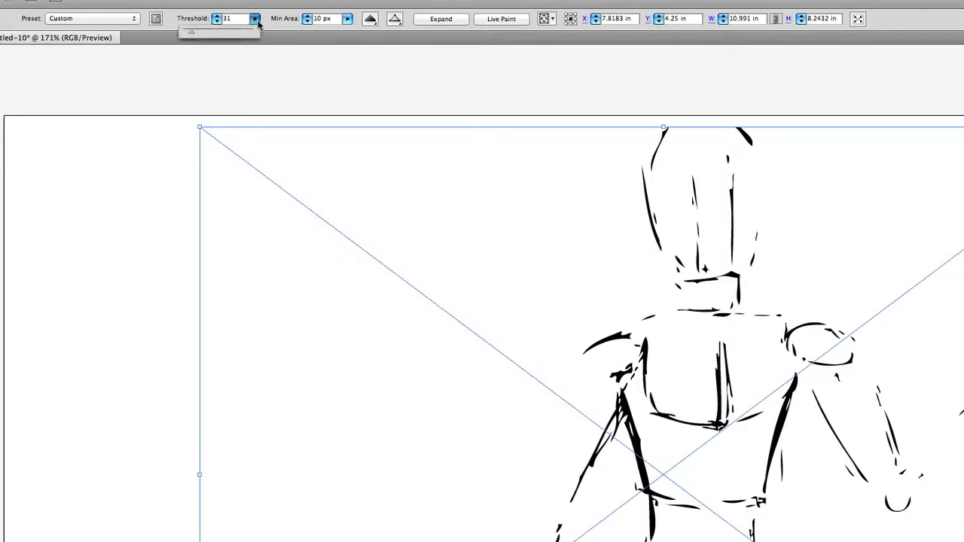
pyautogui.moveTo(248, 35); pyautogui.dragTo(230, 35)
pyautogui.click(308, 58)
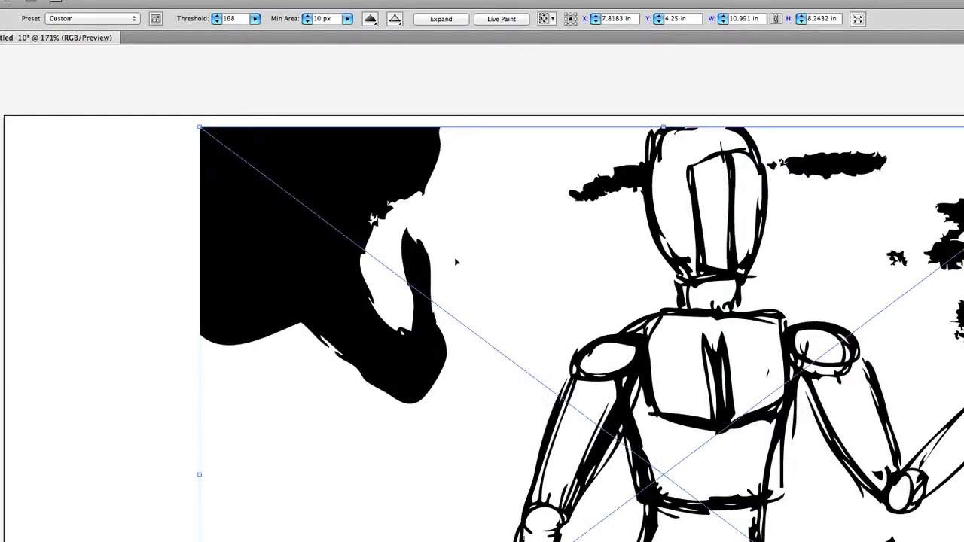
# - Test the tracing with a minimum area of 353 px and increase the minimum area to 1618 px
pyautogui.click(348, 20)
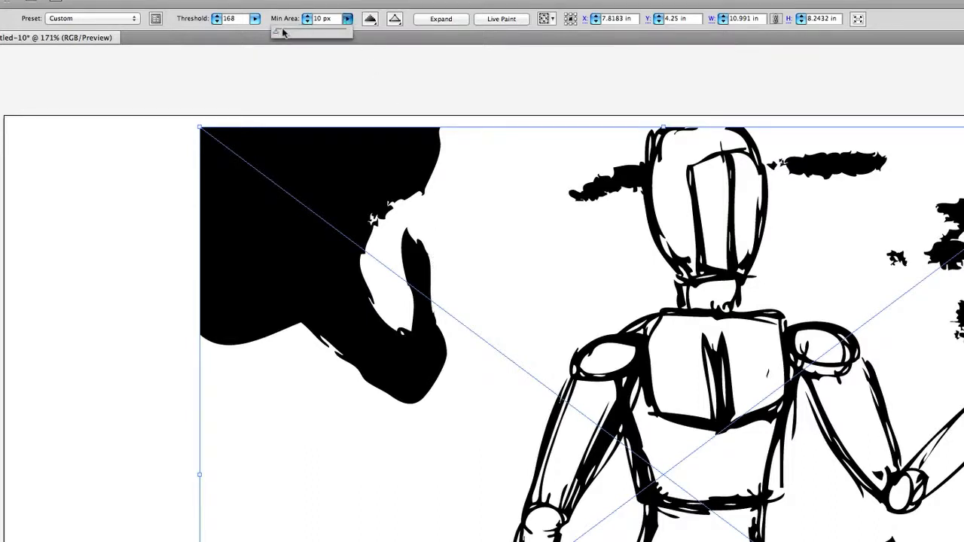
pyautogui.moveTo(278, 32); pyautogui.dragTo(284, 33)
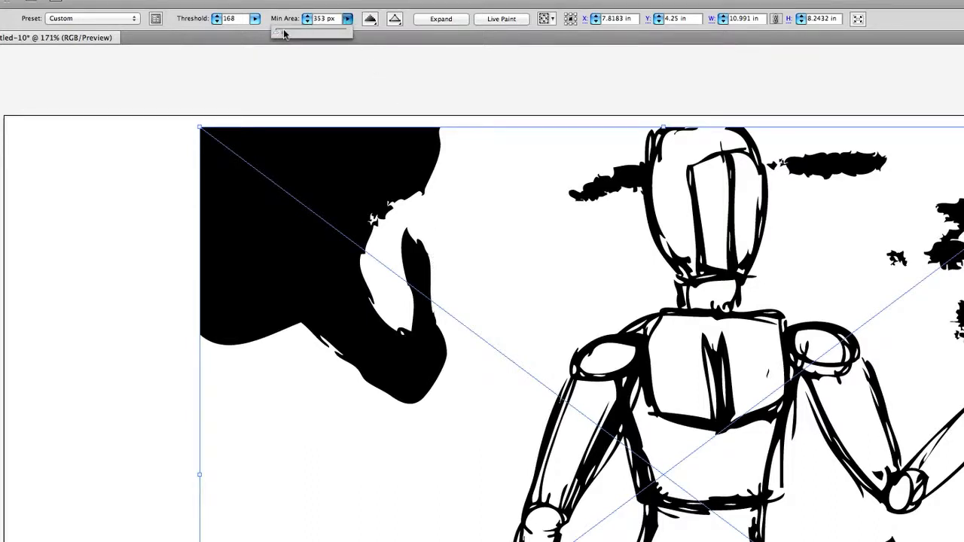
pyautogui.click(475, 111)
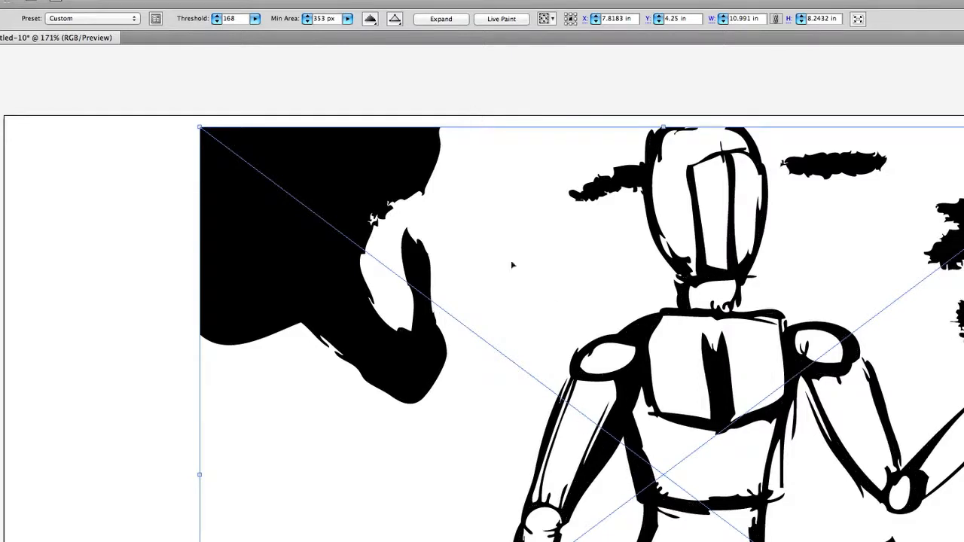
pyautogui.click(347, 18)
pyautogui.click(316, 31)
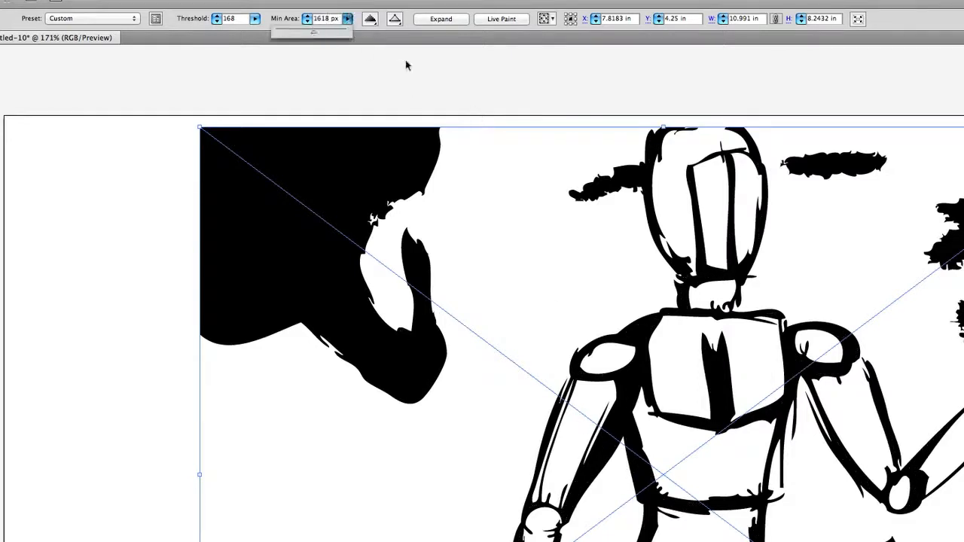
pyautogui.click(445, 71)
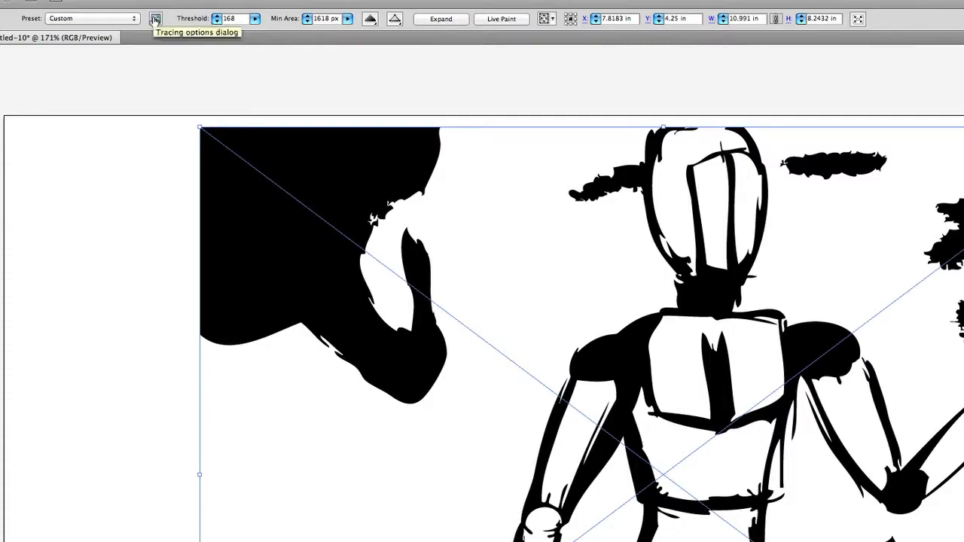
# - Open the tracing options, try the Simple Trace preset, and preview the tracing with the Color 6 preset
pyautogui.click(155, 19)
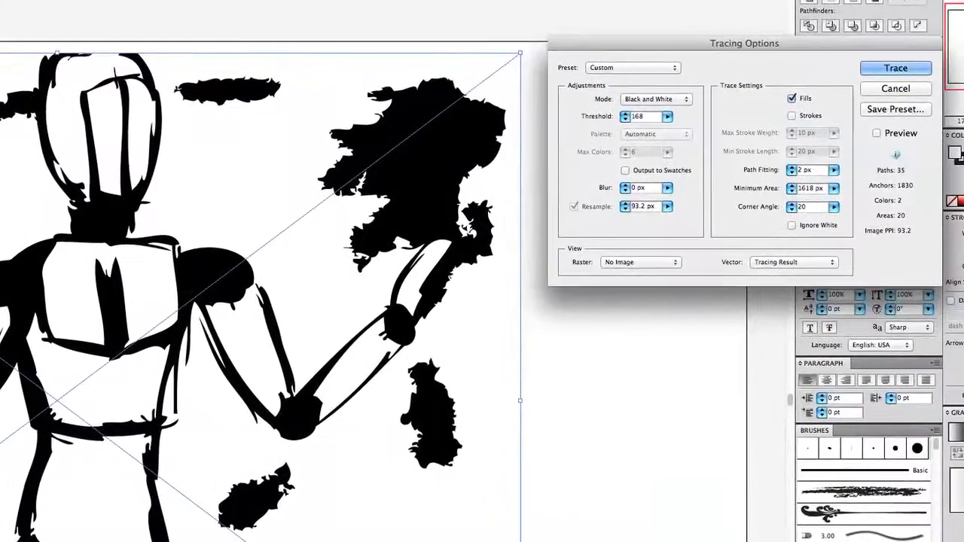
pyautogui.click(660, 68)
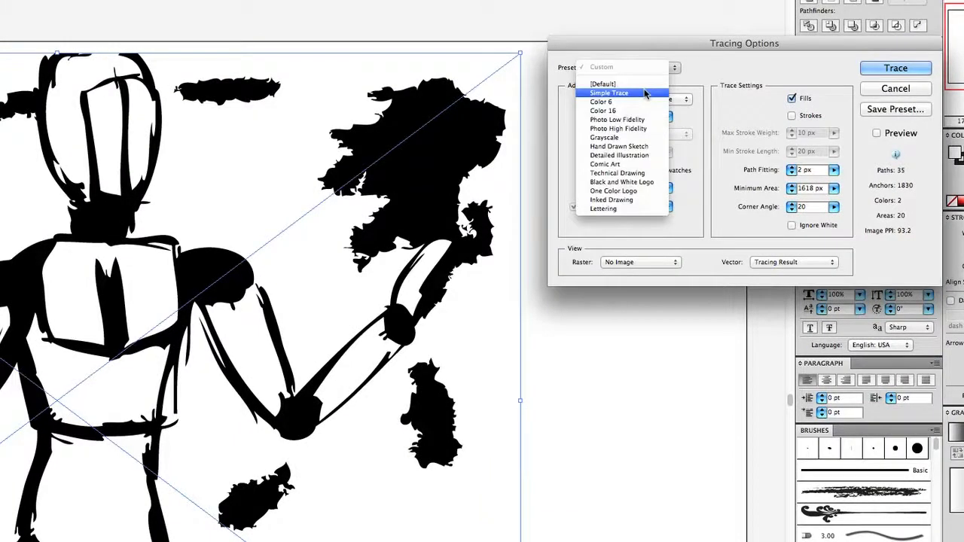
pyautogui.click(645, 92)
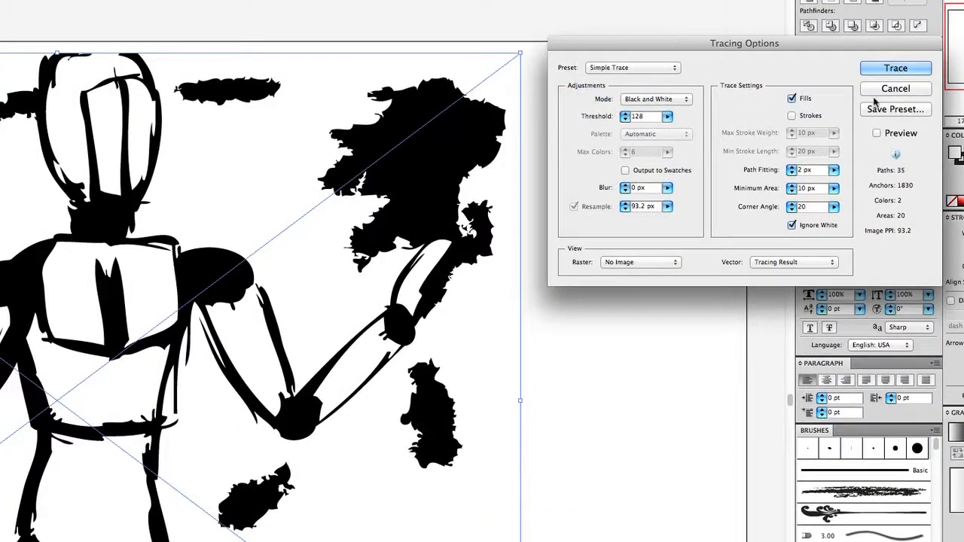
pyautogui.click(643, 67)
pyautogui.click(635, 75)
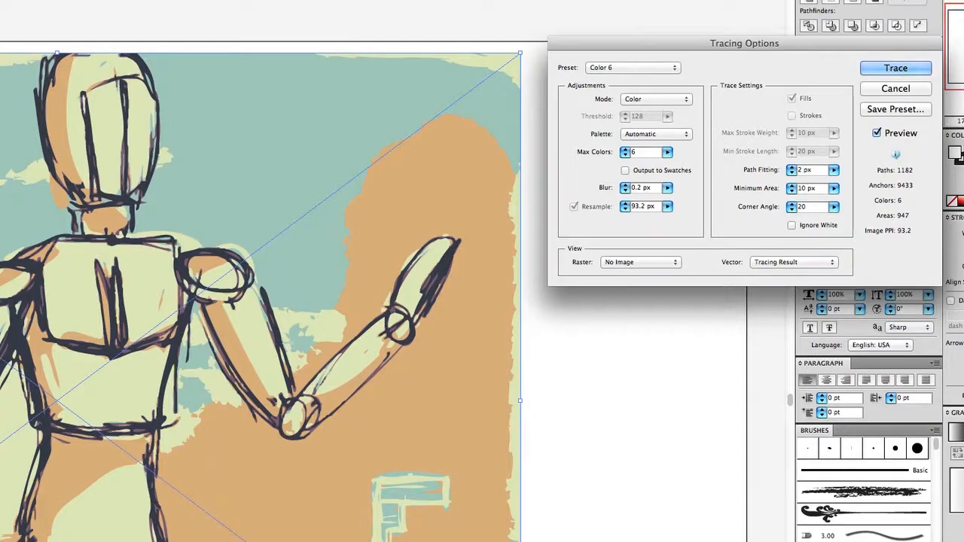
# - Preview the tracing with the Color 16 and Photo Low Fidelity presets
pyautogui.click(628, 67)
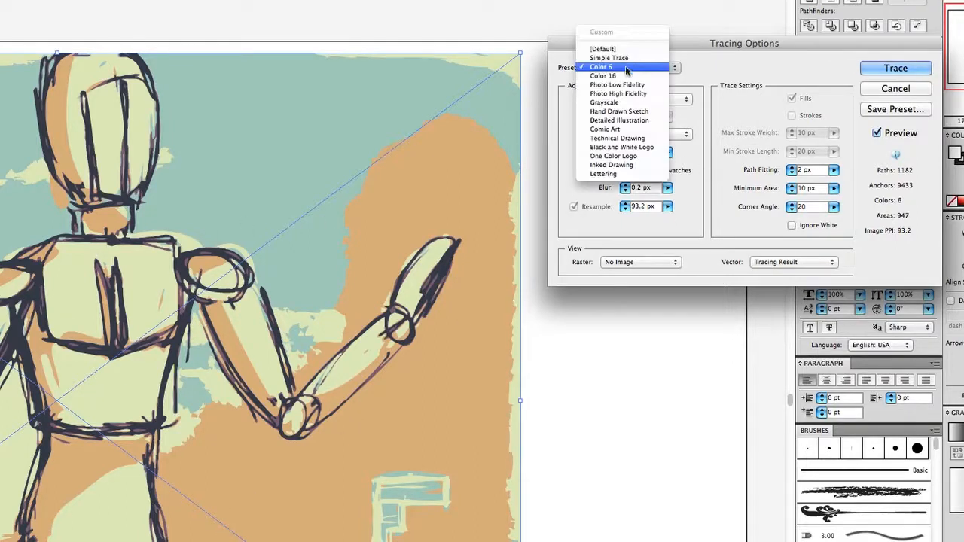
pyautogui.click(624, 73)
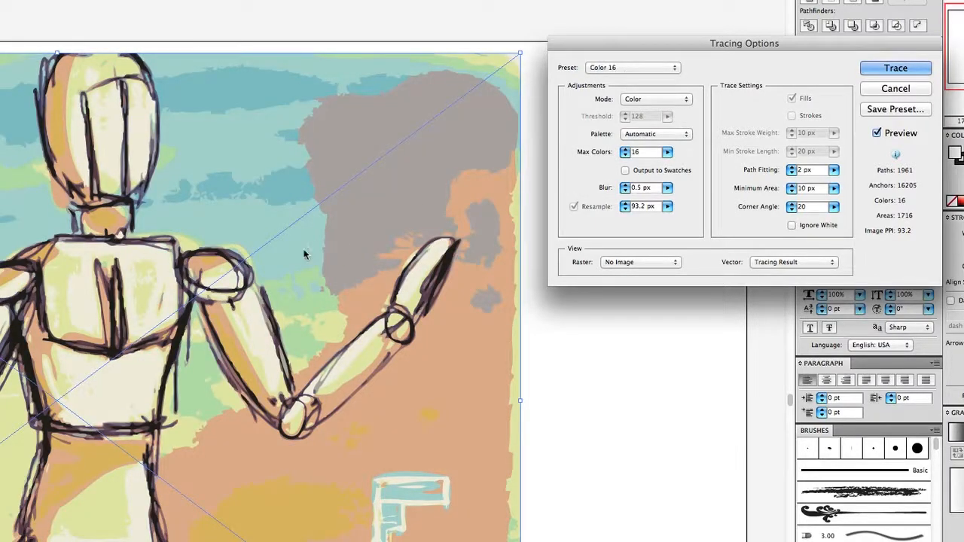
pyautogui.click(633, 67)
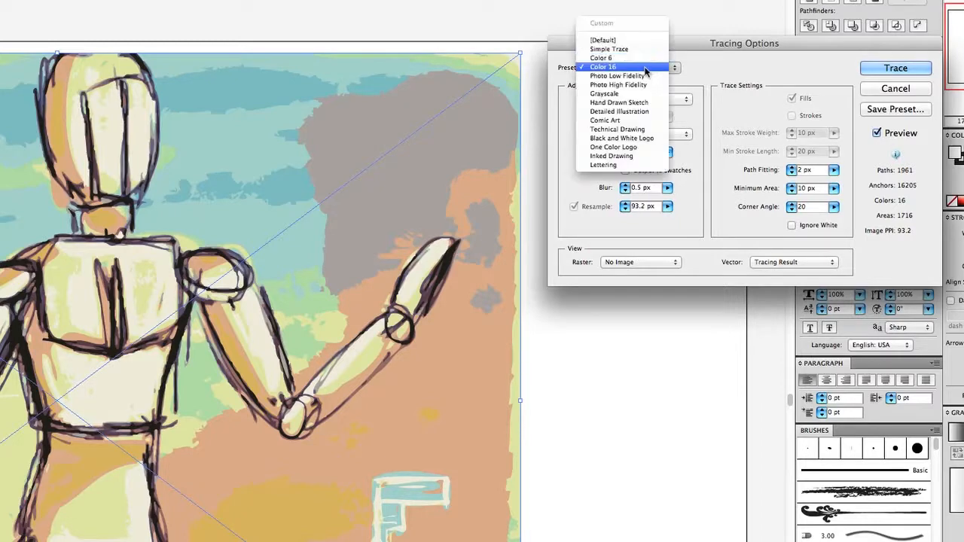
pyautogui.click(641, 77)
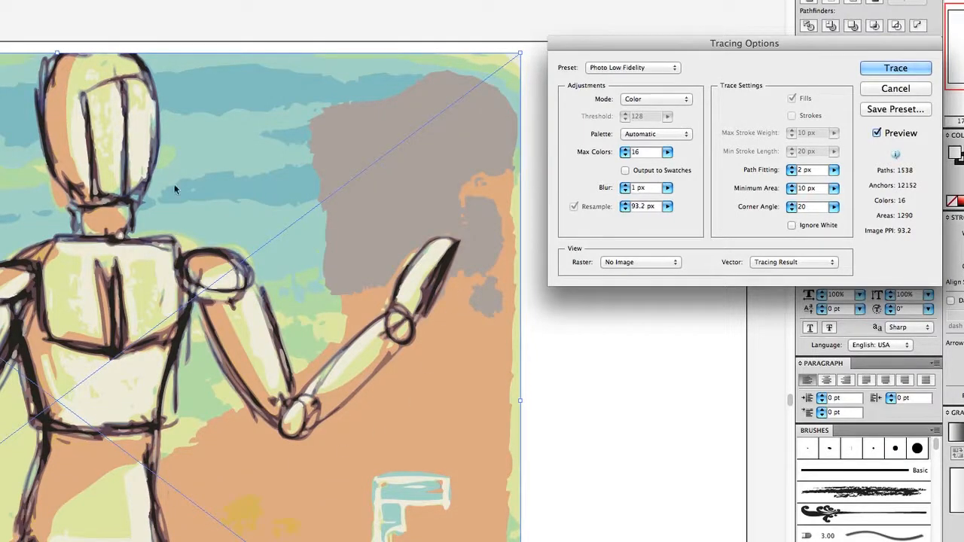
# - Preview the Comic Art and Technical Drawing presets, enabling fills alongside strokes for the technical drawing
pyautogui.click(608, 67)
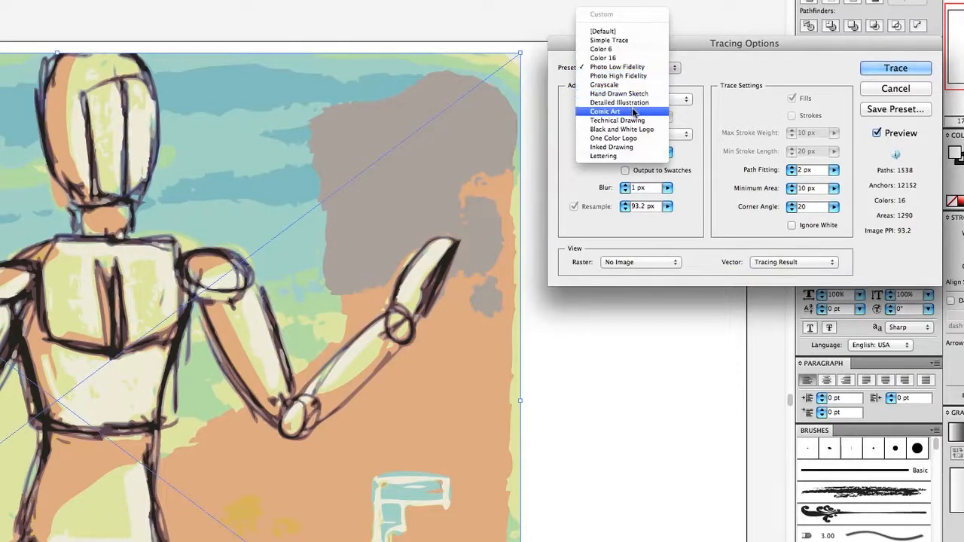
pyautogui.click(632, 112)
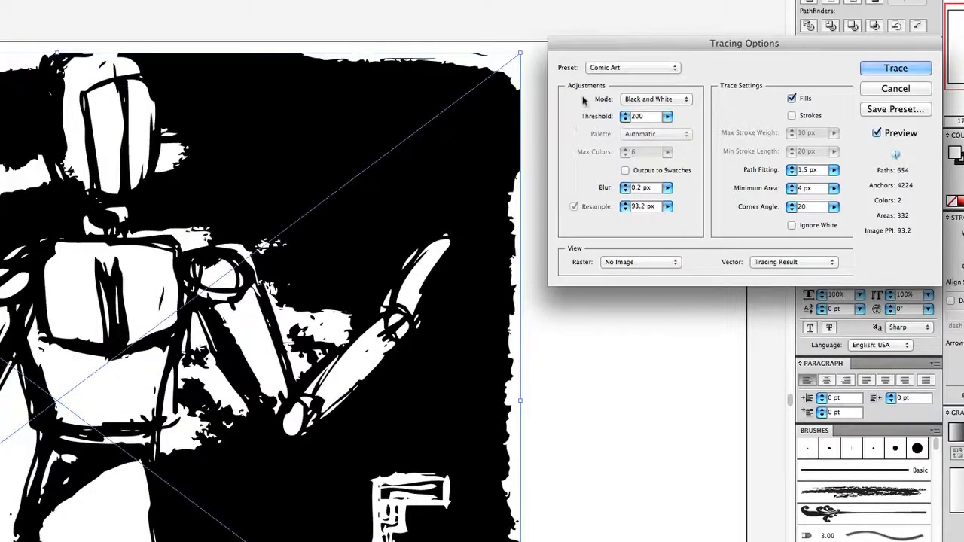
pyautogui.click(608, 68)
pyautogui.click(612, 68)
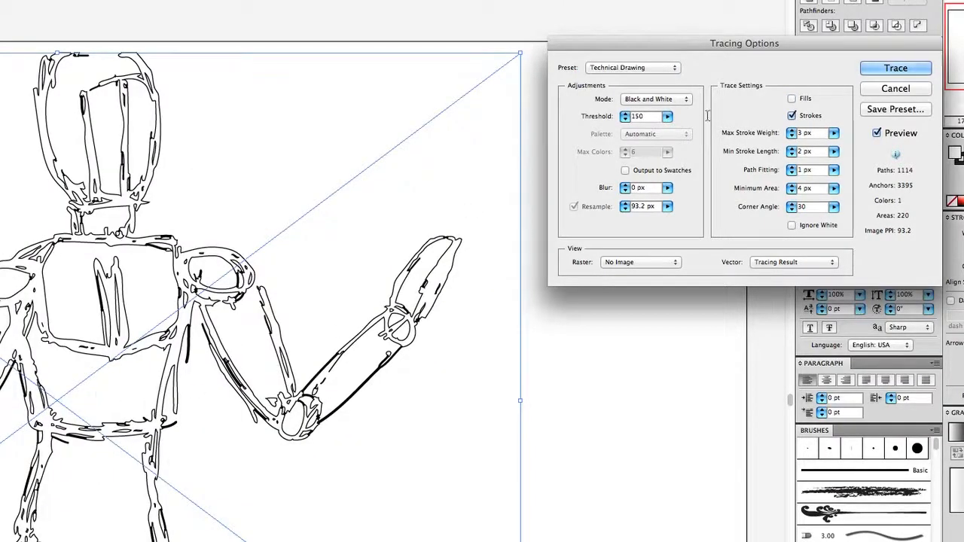
pyautogui.click(792, 99)
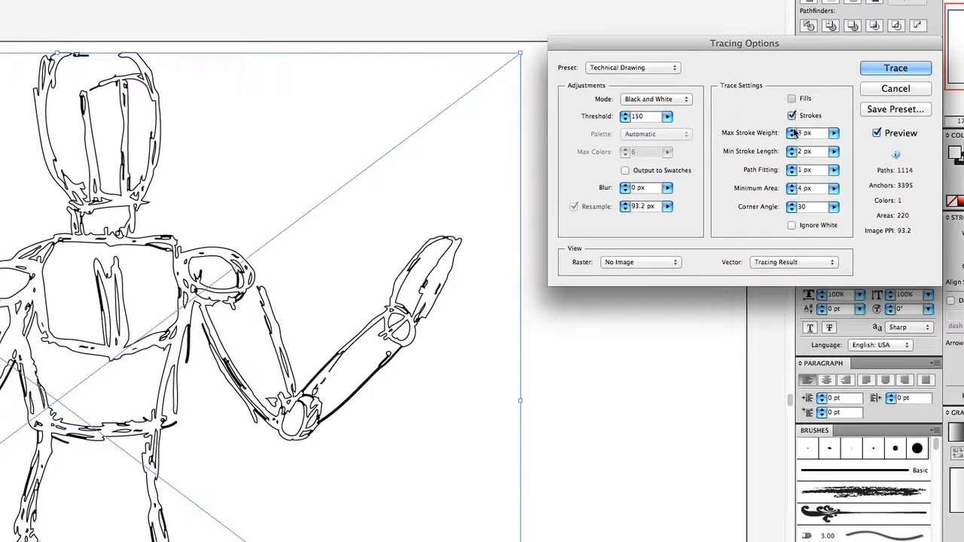
# - Preview the tracing with the Color 6 and Grayscale presets
pyautogui.click(619, 68)
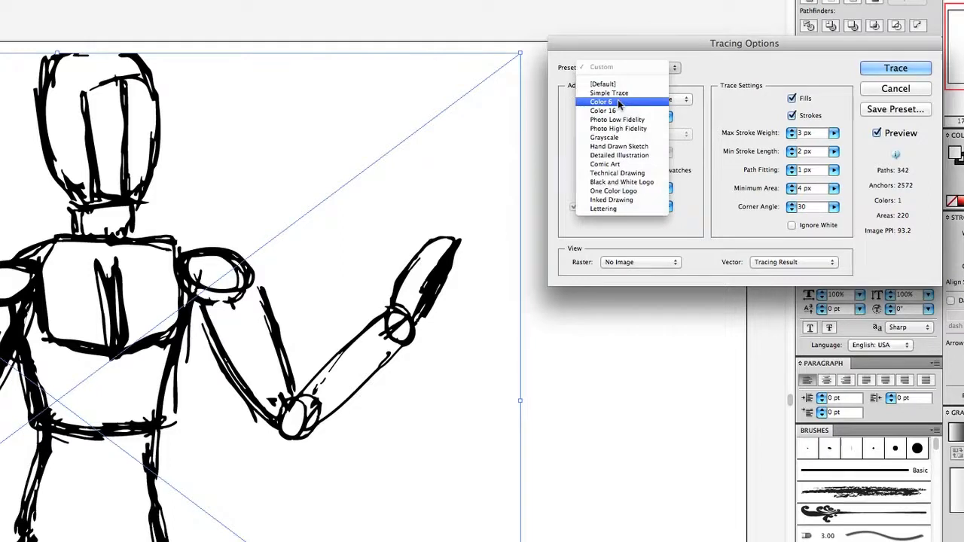
pyautogui.press('Escape')
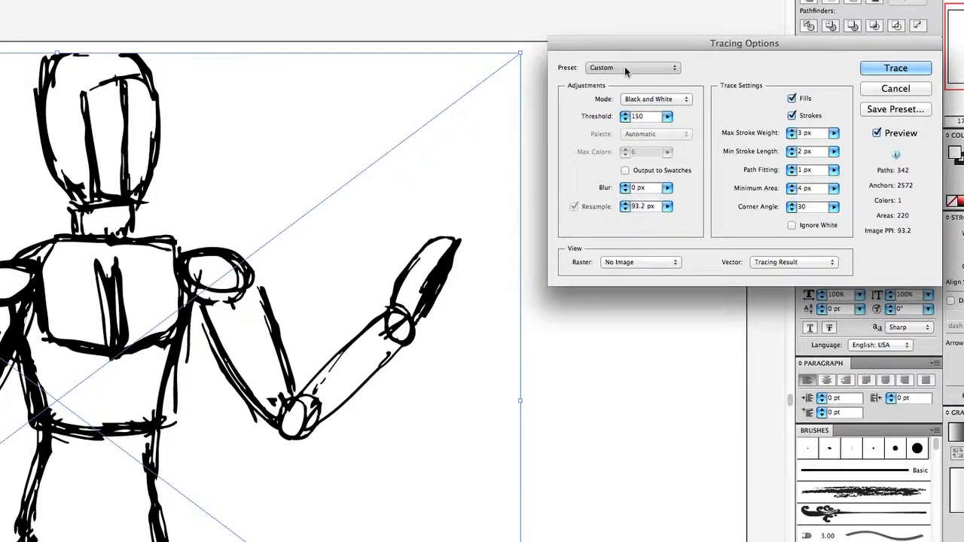
pyautogui.click(626, 68)
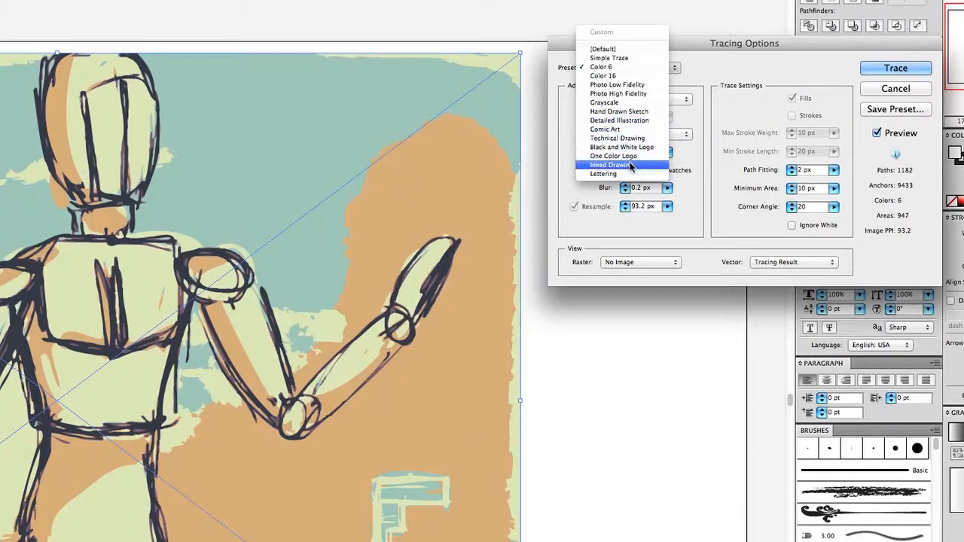
pyautogui.press('Escape')
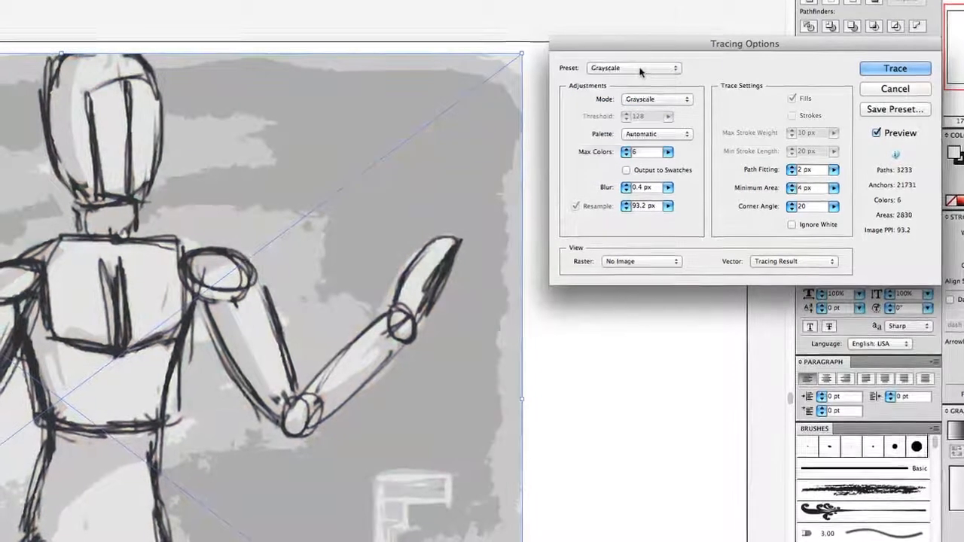
# - Trace the image with the Color 6 preset and move the traced artwork slightly to the right on the artboard
pyautogui.click(639, 71)
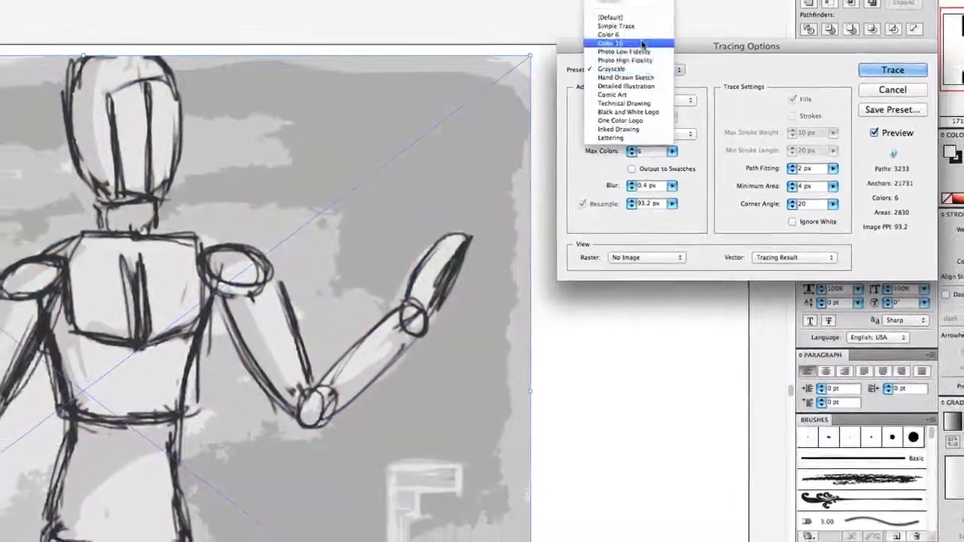
pyautogui.press('Escape')
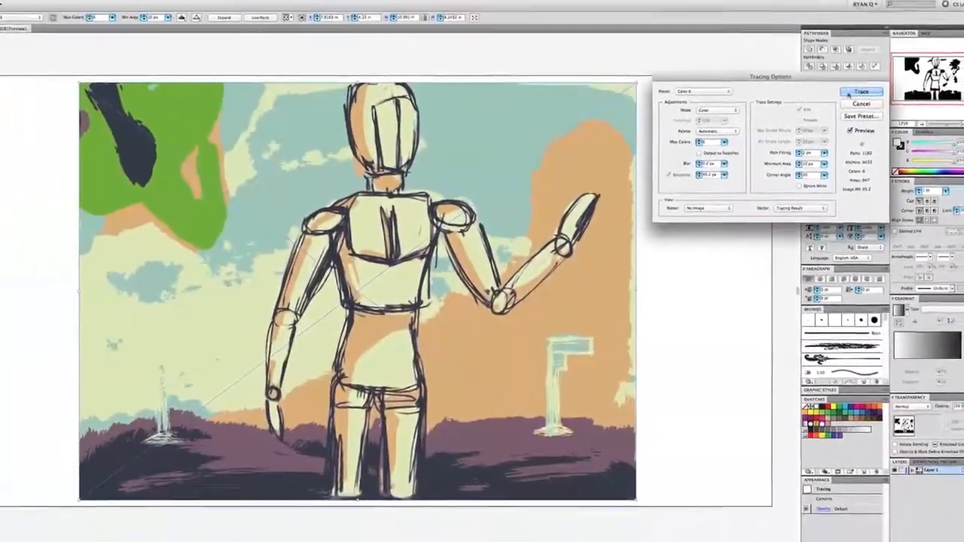
pyautogui.click(850, 93)
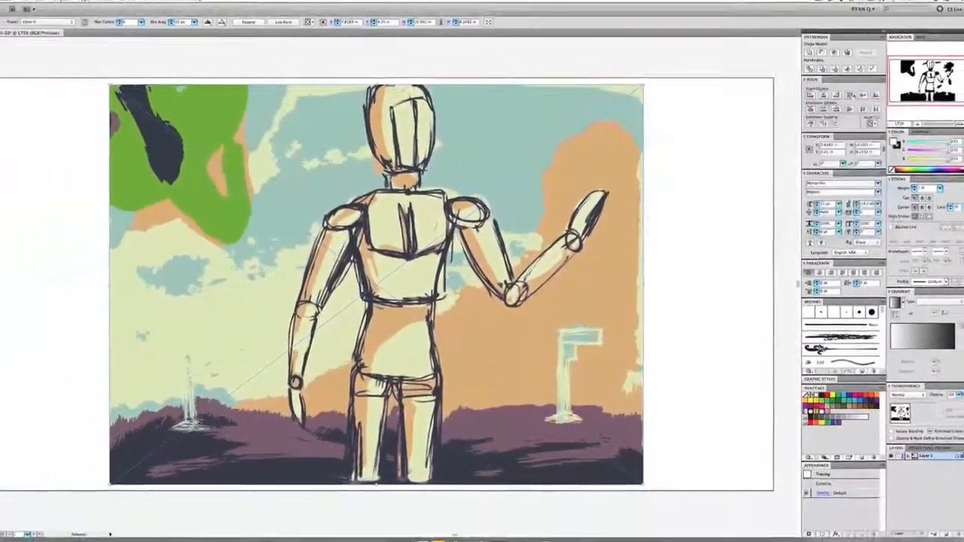
pyautogui.click(689, 195)
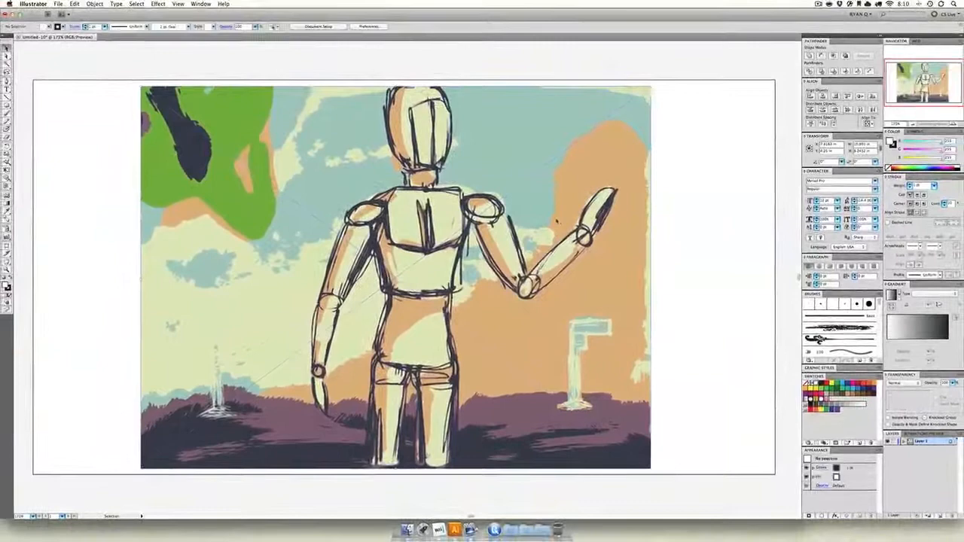
pyautogui.moveTo(536, 221)
pyautogui.mouseDown()
pyautogui.moveTo(495, 224)
pyautogui.moveTo(580, 226)
pyautogui.moveTo(461, 226)
pyautogui.moveTo(570, 218)
pyautogui.moveTo(506, 219)
pyautogui.mouseUp()
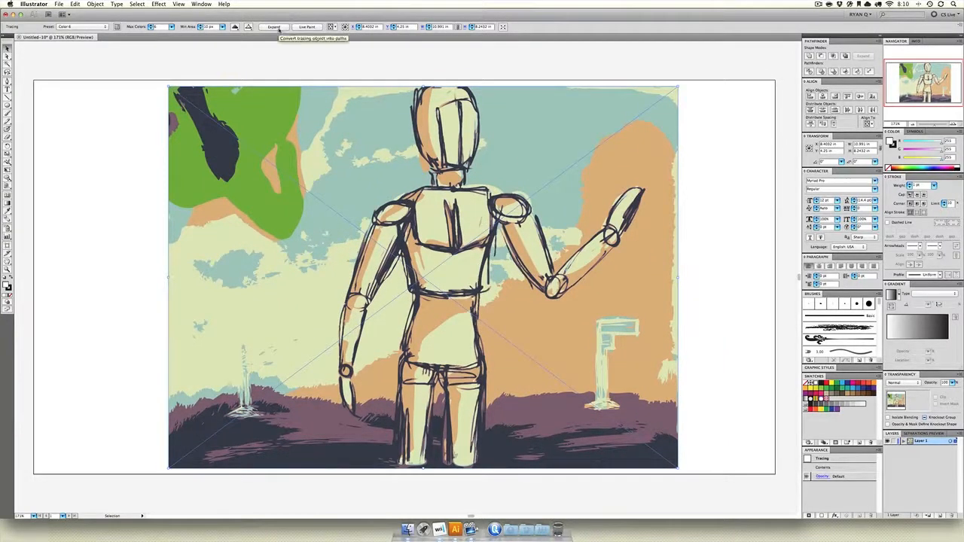
# - Expand the tracing into paths and ungroup the resulting shapes
pyautogui.click(277, 28)
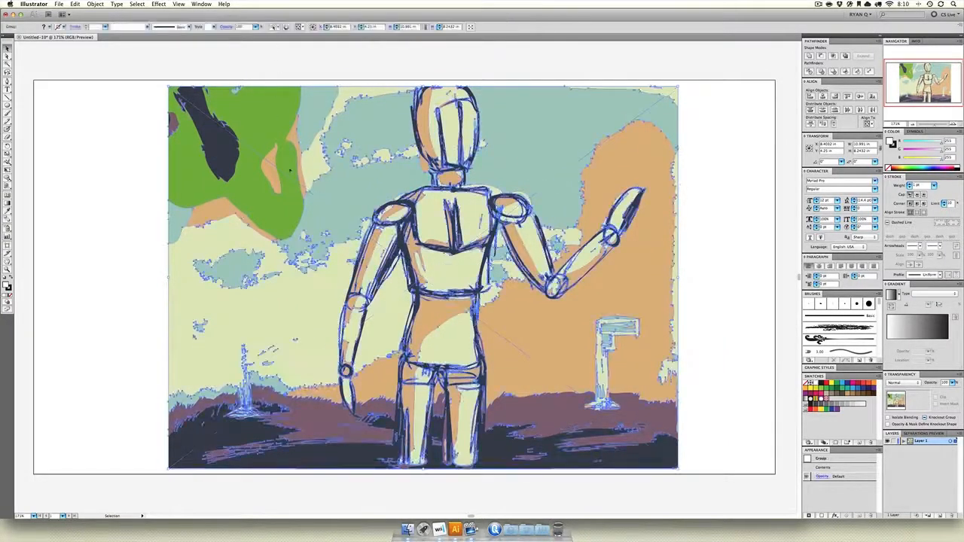
pyautogui.click(155, 256)
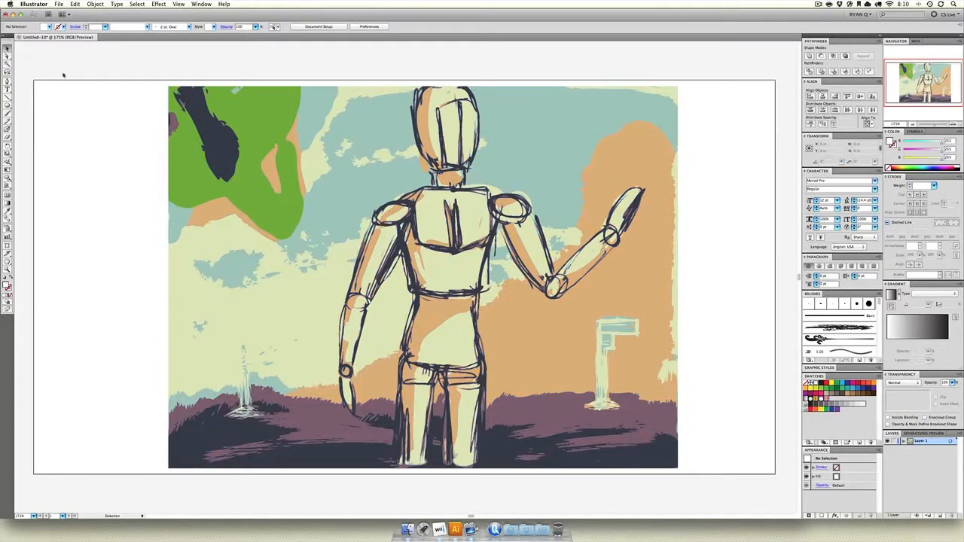
pyautogui.click(191, 151)
pyautogui.rightClick(191, 151)
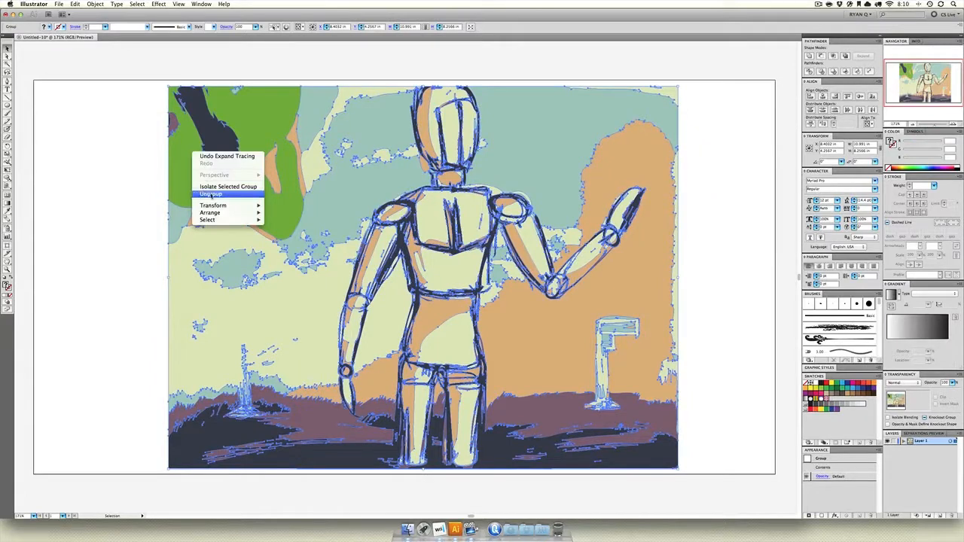
pyautogui.click(197, 194)
pyautogui.click(150, 191)
# - Pull the green foliage shape out of the artwork and delete the foliage, cloud and sky shapes left of the head
pyautogui.moveTo(254, 131); pyautogui.dragTo(170, 125)
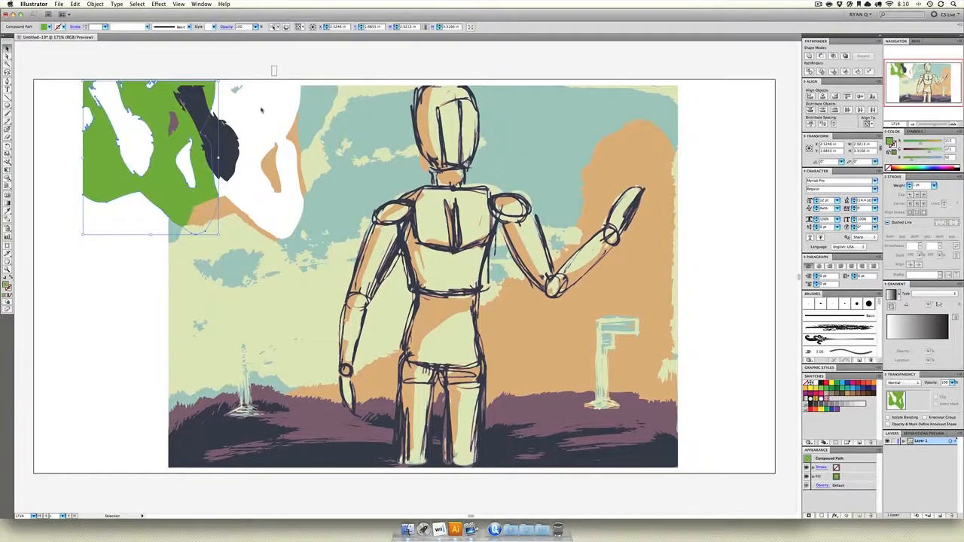
pyautogui.moveTo(261, 111); pyautogui.dragTo(170, 275)
pyautogui.press('Delete')
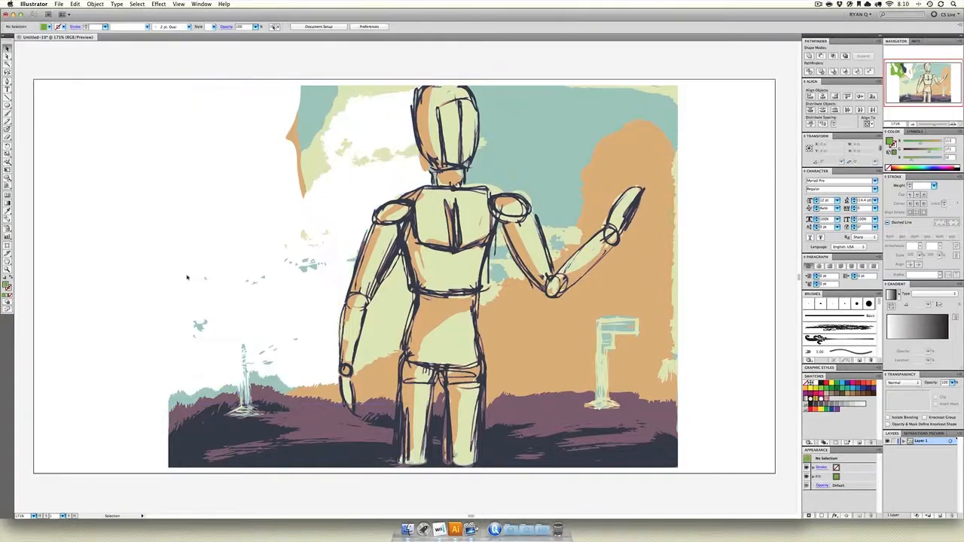
pyautogui.moveTo(275, 85); pyautogui.dragTo(384, 170)
pyautogui.press('Delete')
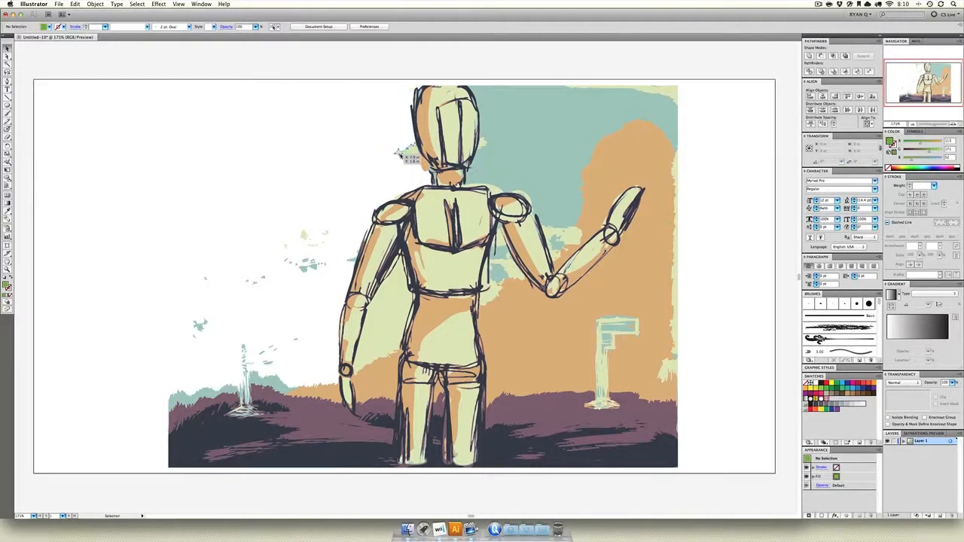
# - Try deleting the shapes at the lower left of the figure, and undo that deletion
pyautogui.moveTo(331, 193); pyautogui.dragTo(151, 476)
pyautogui.press('Delete')
pyautogui.press('super+z')
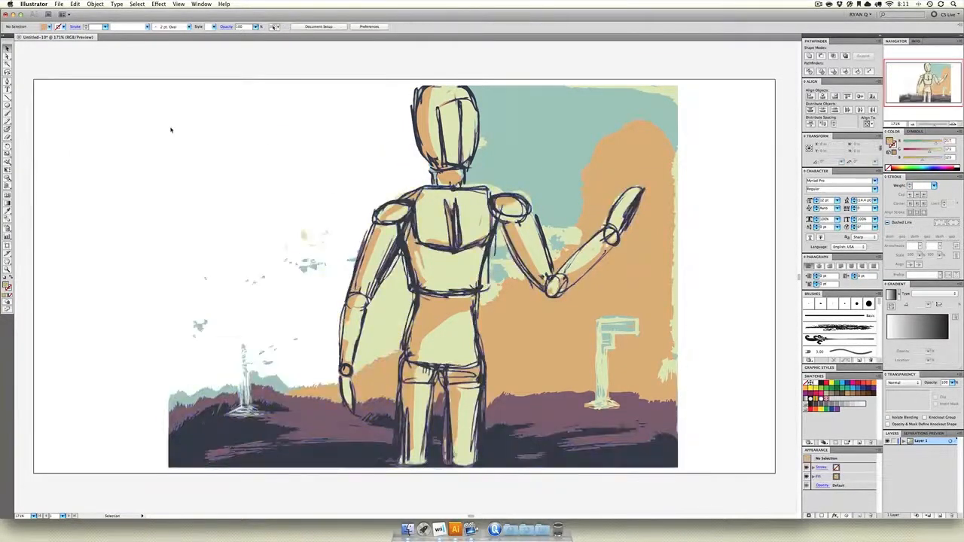
# - Delete the leftover specks, orange background, purple ground and sky shapes surrounding the figure
pyautogui.moveTo(171, 129); pyautogui.dragTo(319, 393)
pyautogui.press('Delete')
pyautogui.click(383, 325)
pyautogui.press('Delete')
pyautogui.click(532, 329)
pyautogui.press('Delete')
pyautogui.moveTo(527, 301); pyautogui.dragTo(717, 409)
pyautogui.press('Delete')
pyautogui.moveTo(705, 61); pyautogui.dragTo(545, 150)
pyautogui.press('Delete')
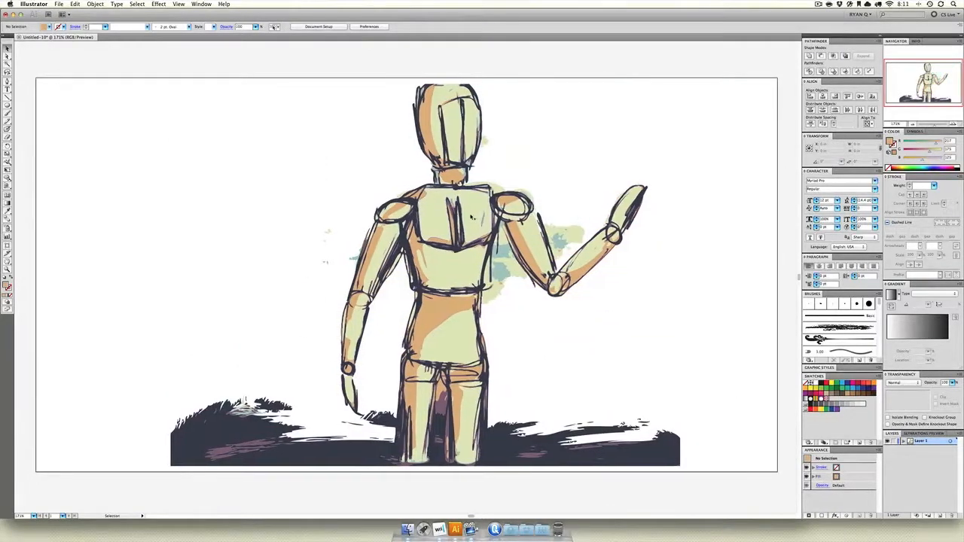
# - Inspect the remaining paths in outline view and return to the color preview
pyautogui.press('super+y')
pyautogui.hscroll(-1, 286, 241)
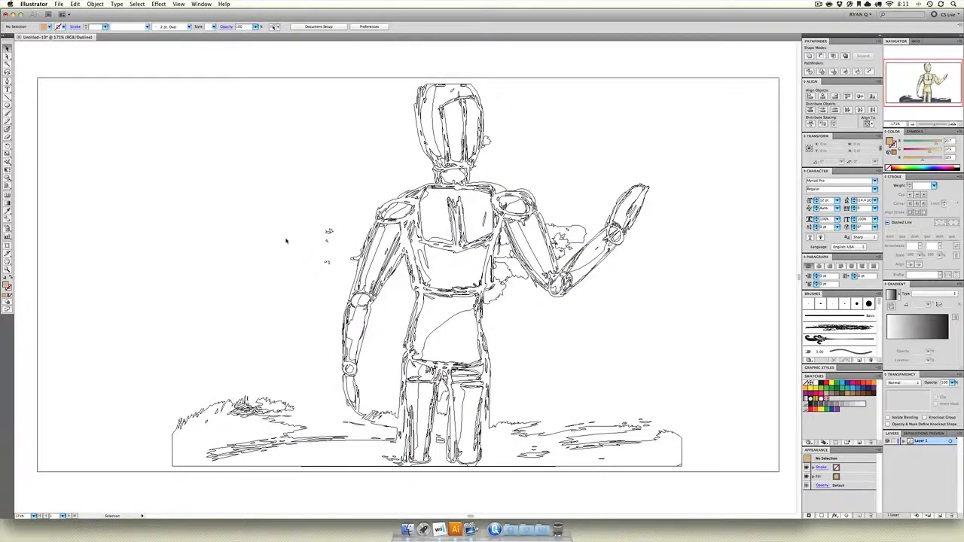
pyautogui.press('super+y')
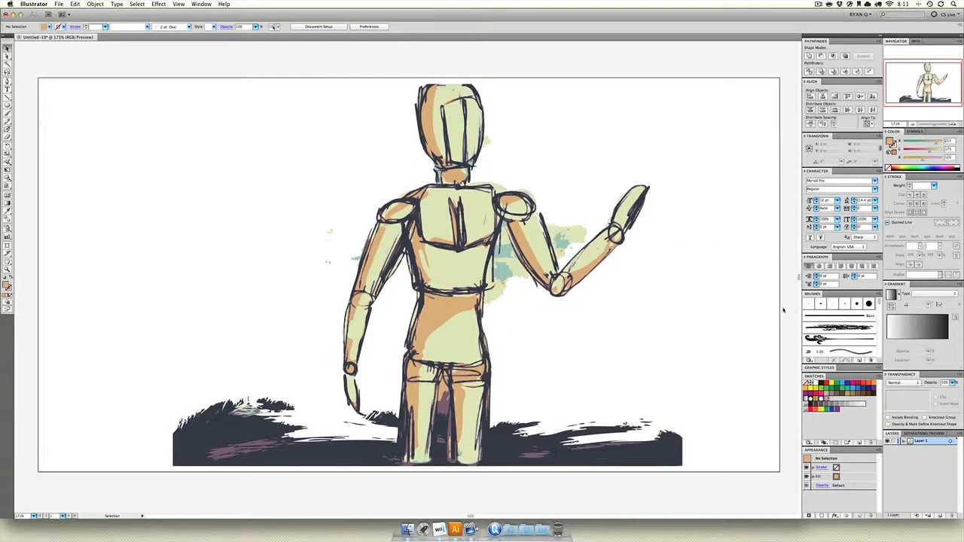
# - Undo the shape deletions, the ungrouping and the expansion to restore the live tracing
pyautogui.press('super+z')
pyautogui.press('super+z')
pyautogui.press('super+z')
pyautogui.press('super+z')
pyautogui.press('super+z')
pyautogui.press('super+z')
pyautogui.press('super+z')
pyautogui.press('super+z')
pyautogui.press('super+z')
pyautogui.press('super+z')
pyautogui.press('super+z')
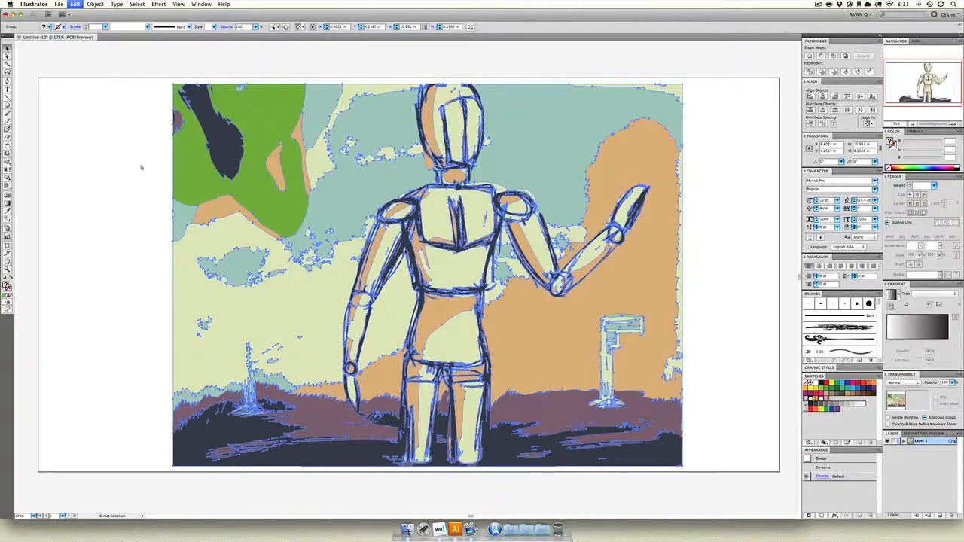
pyautogui.press('super+z')
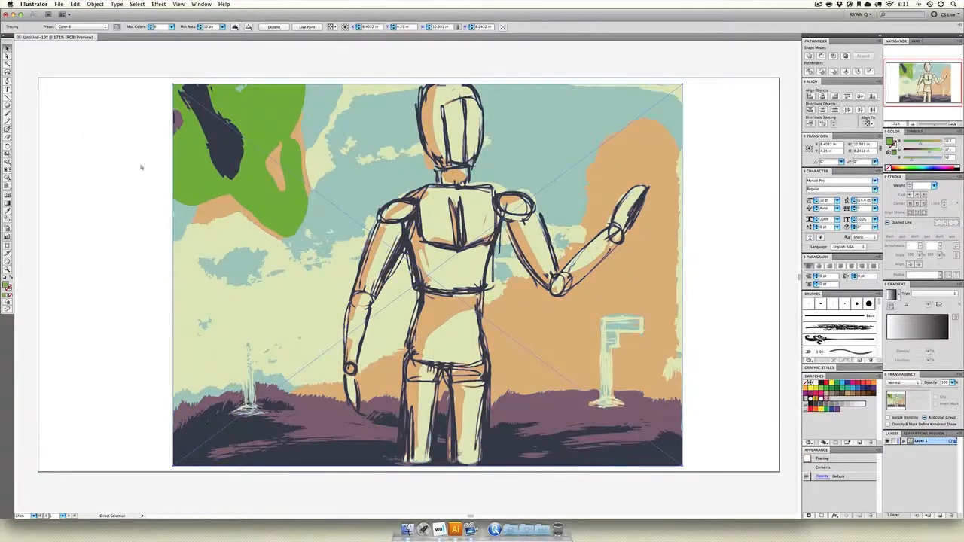
# - Reopen the tracing options, increase the path fitting value and turn on the preview
pyautogui.press('v')
pyautogui.click(117, 26)
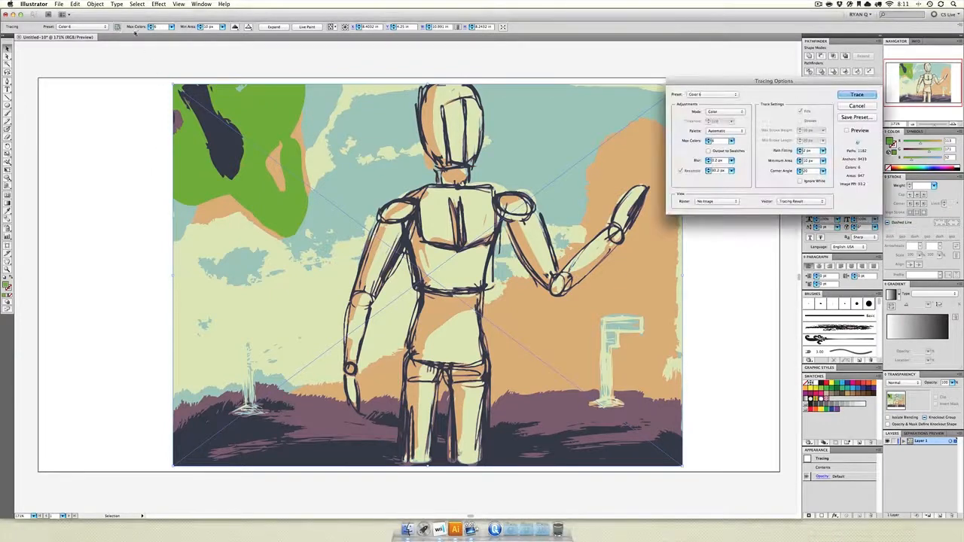
pyautogui.click(822, 151)
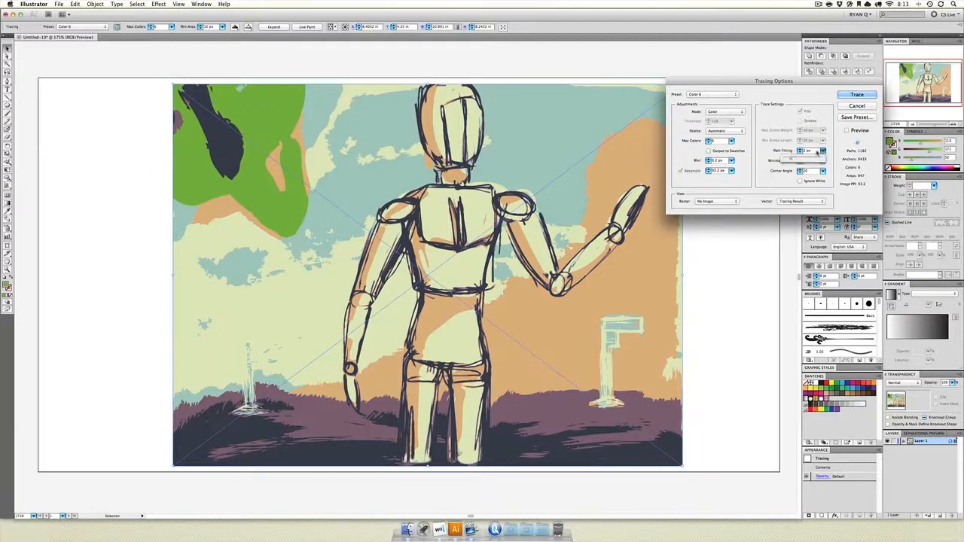
pyautogui.moveTo(797, 160); pyautogui.dragTo(809, 160)
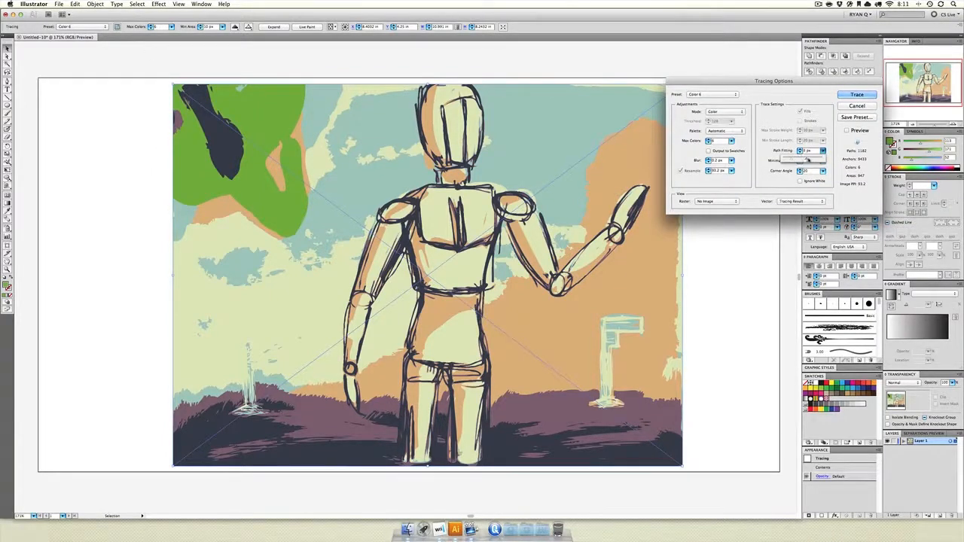
pyautogui.click(846, 131)
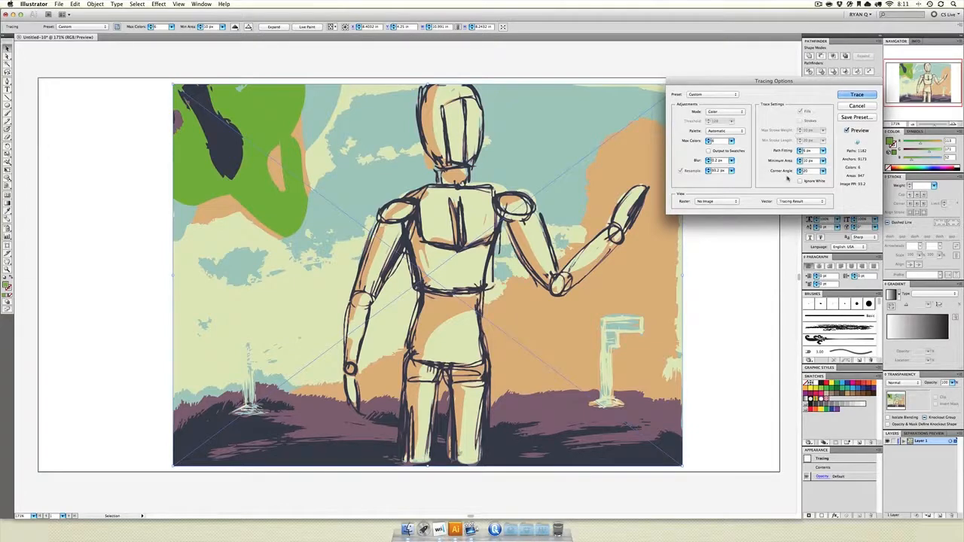
# - Test the tracing blur at 11 px and set it to 3 px
pyautogui.click(731, 161)
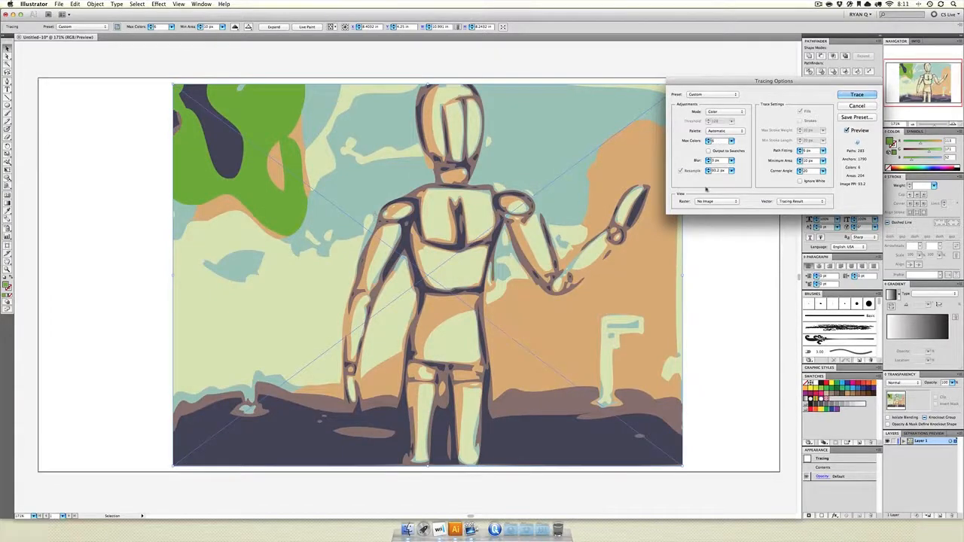
pyautogui.click(732, 161)
pyautogui.click(714, 170)
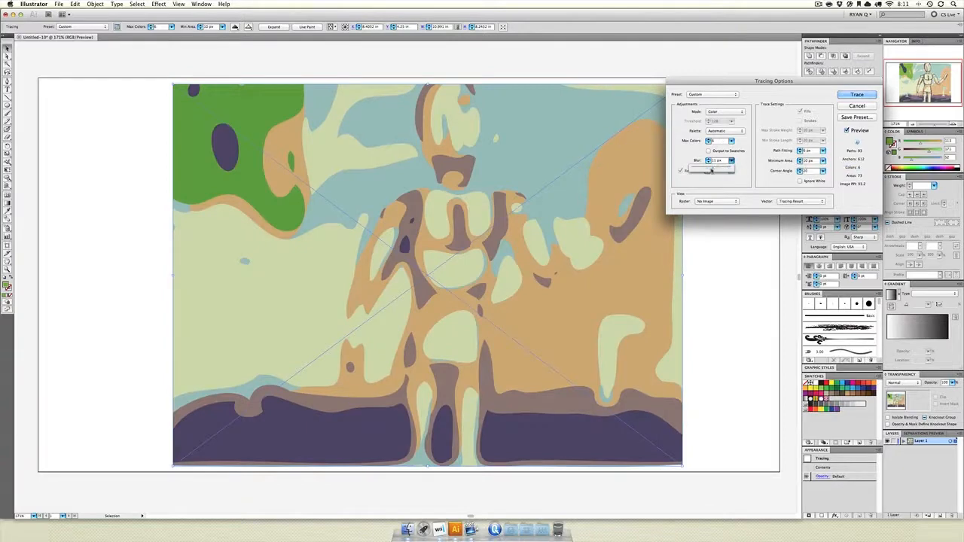
pyautogui.moveTo(711, 171); pyautogui.dragTo(700, 170)
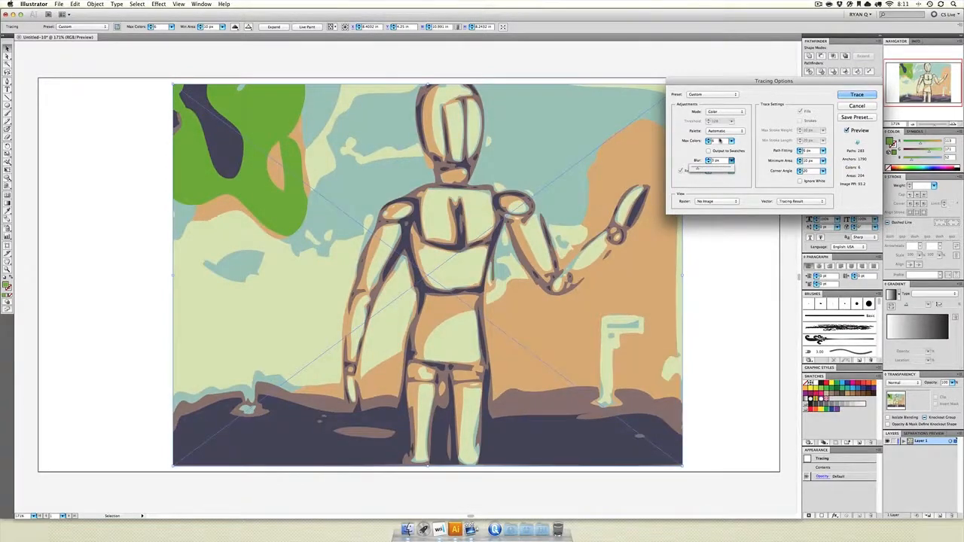
# - Preview the tracing with a maximum of 10 colors, raise the maximum to 63 and apply the tracing
pyautogui.click(724, 142)
pyautogui.moveTo(724, 142); pyautogui.dragTo(713, 142)
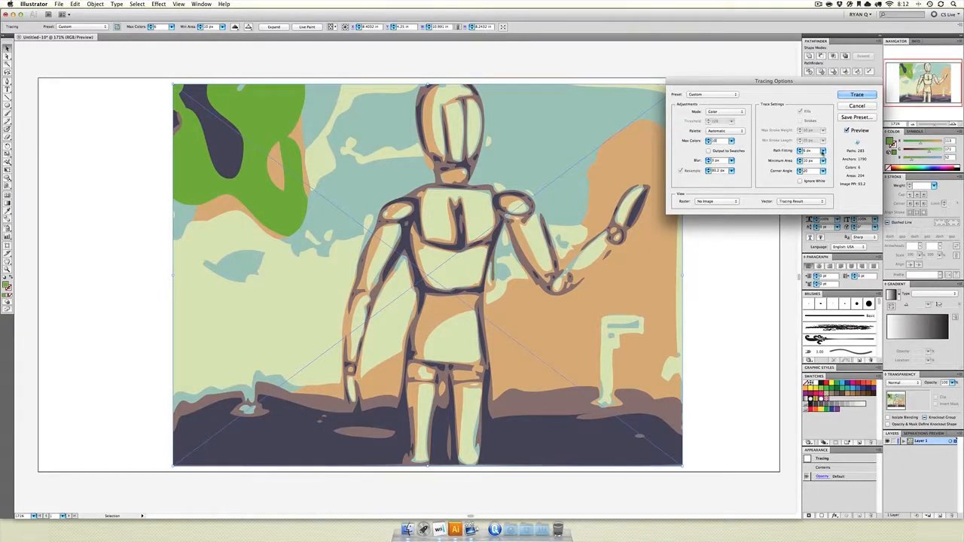
pyautogui.click(813, 152)
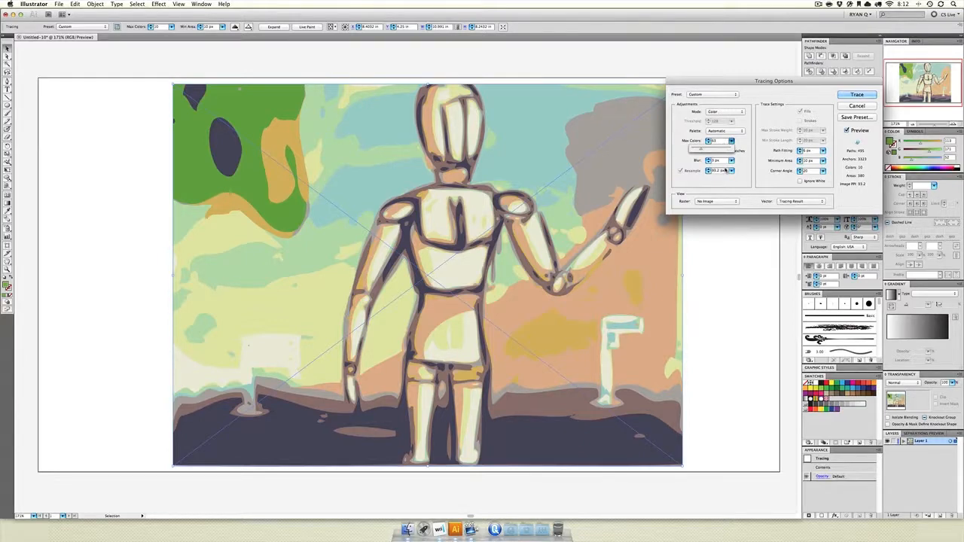
pyautogui.click(725, 171)
pyautogui.click(727, 159)
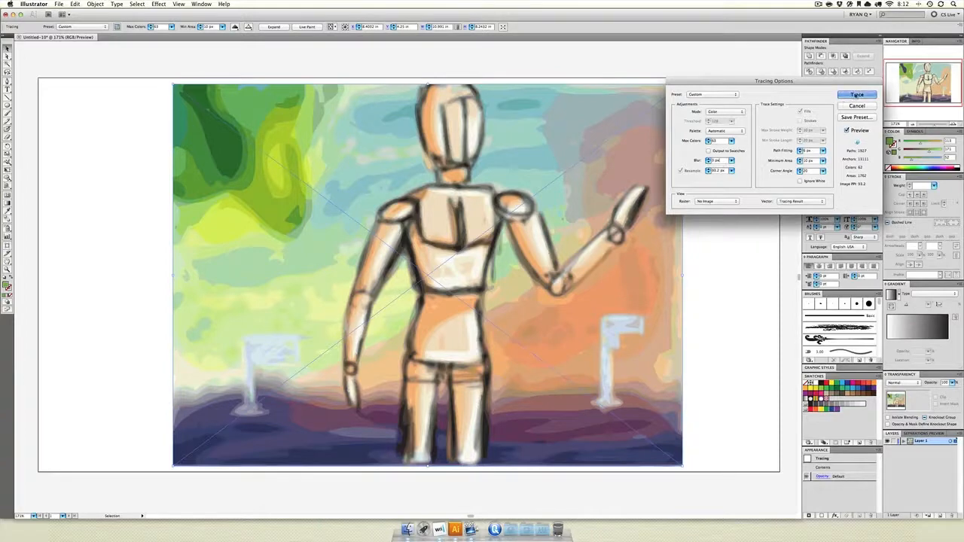
pyautogui.click(858, 94)
# - Reposition the traced artwork on the artboard and expand it into editable paths
pyautogui.moveTo(520, 226)
pyautogui.mouseDown()
pyautogui.moveTo(386, 217)
pyautogui.moveTo(493, 216)
pyautogui.mouseUp()
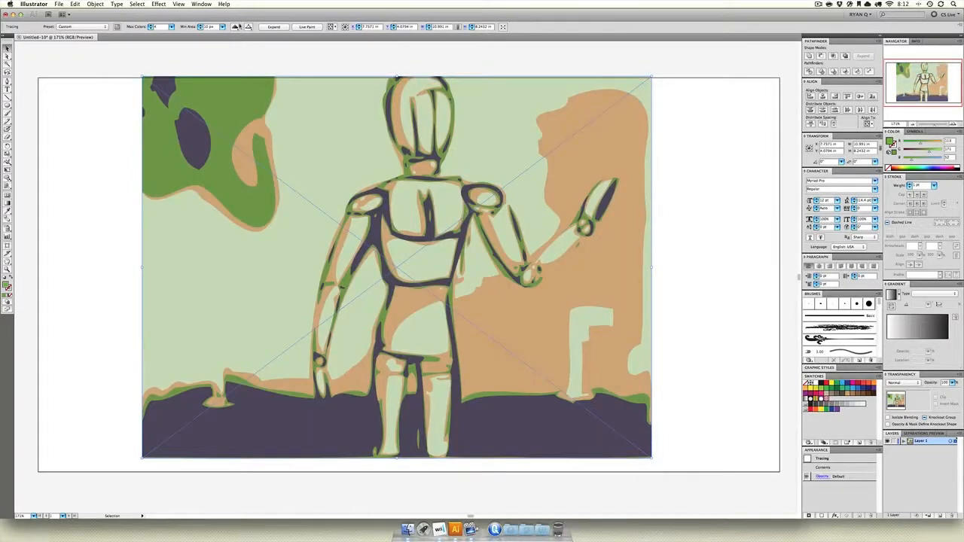
pyautogui.click(274, 26)
pyautogui.moveTo(297, 111); pyautogui.dragTo(314, 118)
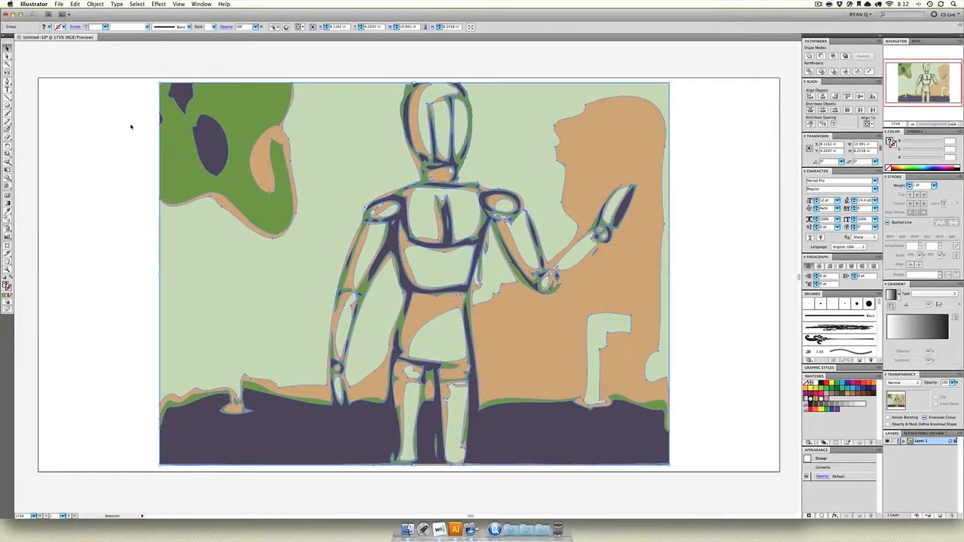
# - Directly select the pale green background shape beside the figure and recolor its fill to medium blue
pyautogui.click(7, 58)
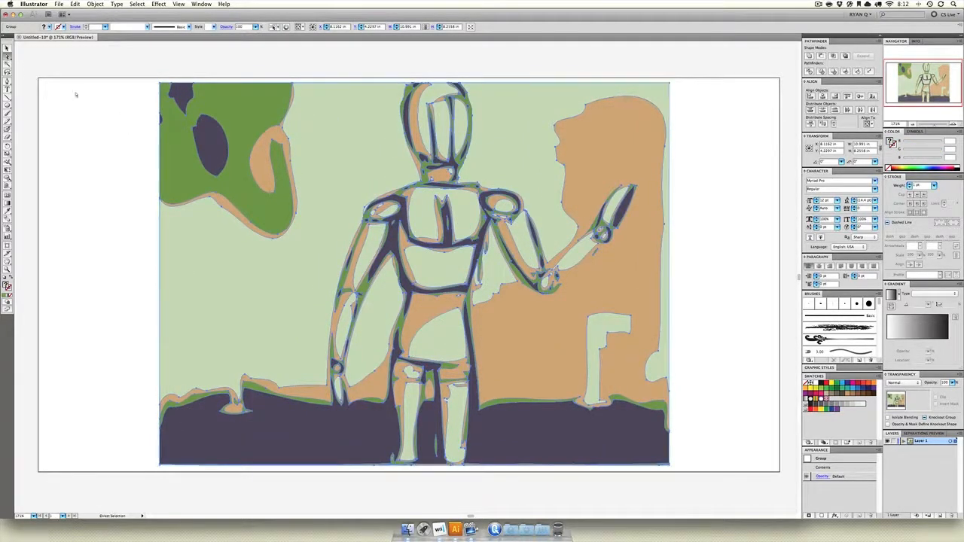
pyautogui.click(76, 95)
pyautogui.click(346, 155)
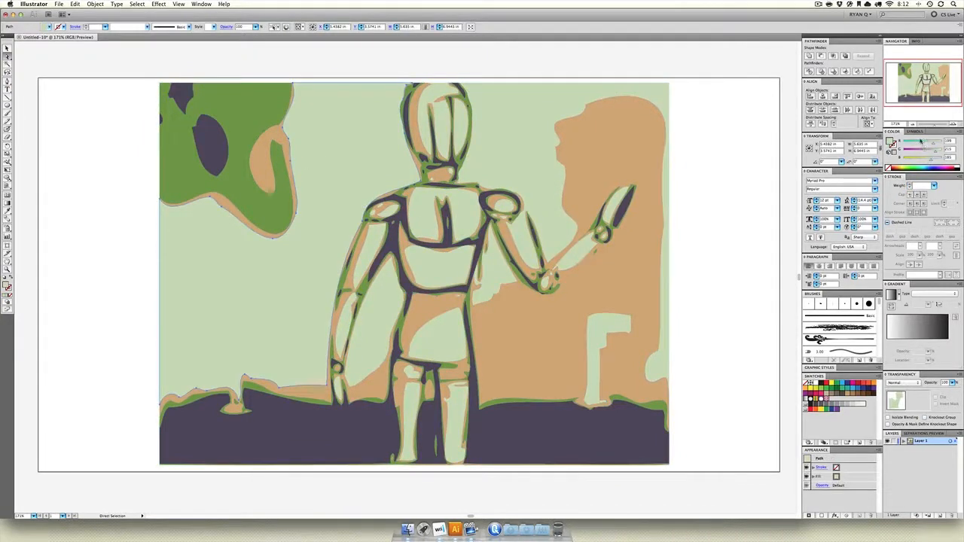
pyautogui.moveTo(920, 142); pyautogui.dragTo(925, 150)
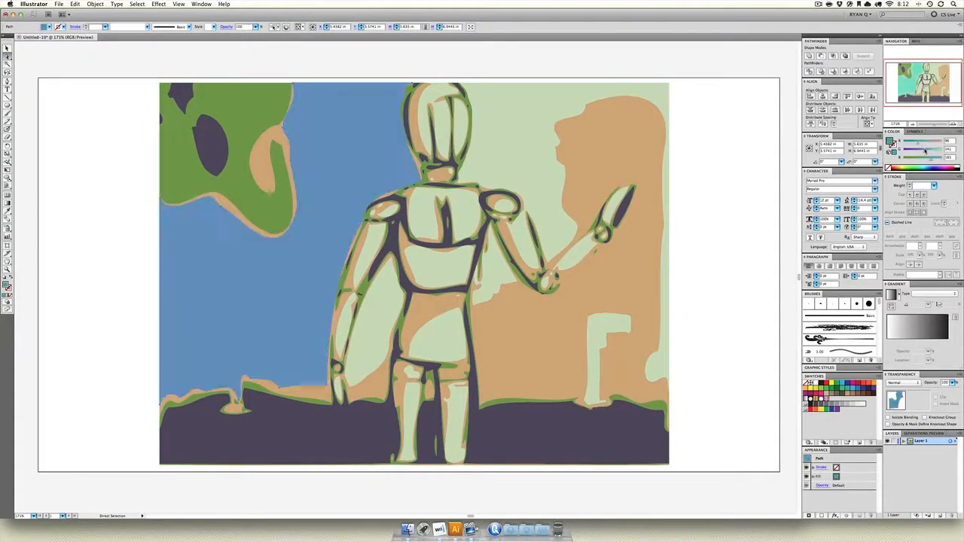
pyautogui.click(7, 49)
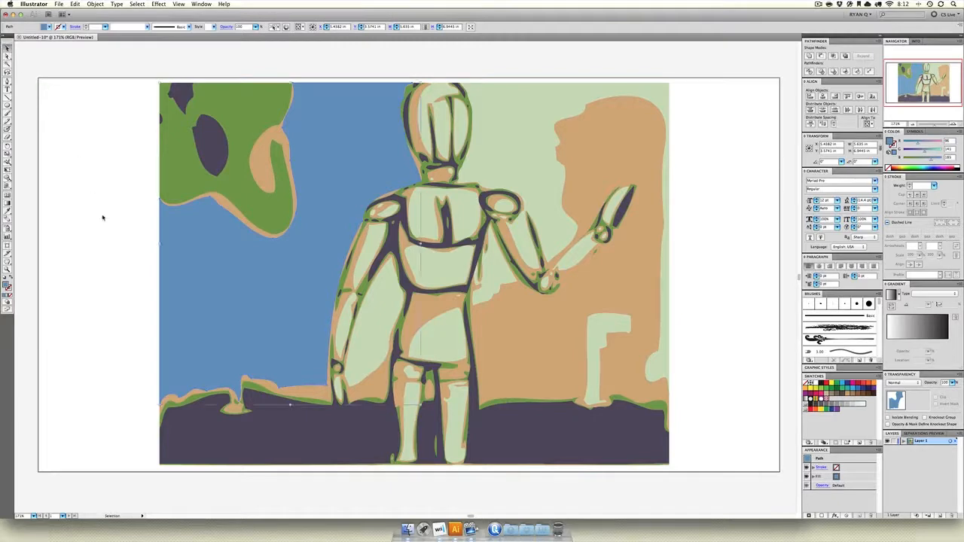
pyautogui.click(106, 222)
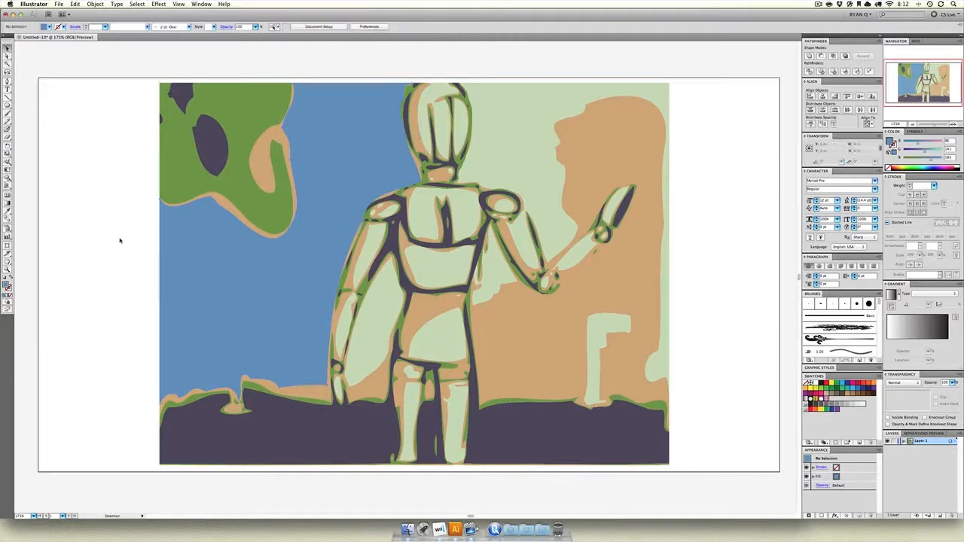
# - Paint the ground and the figure's dark outlines dark blue in the whole traced artwork with the Live Paint Bucket
pyautogui.click(355, 239)
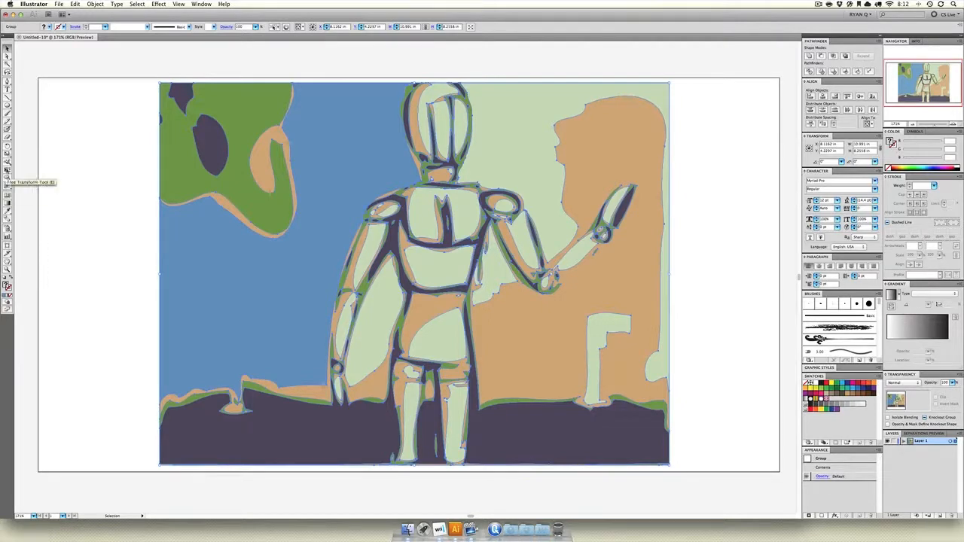
pyautogui.click(8, 237)
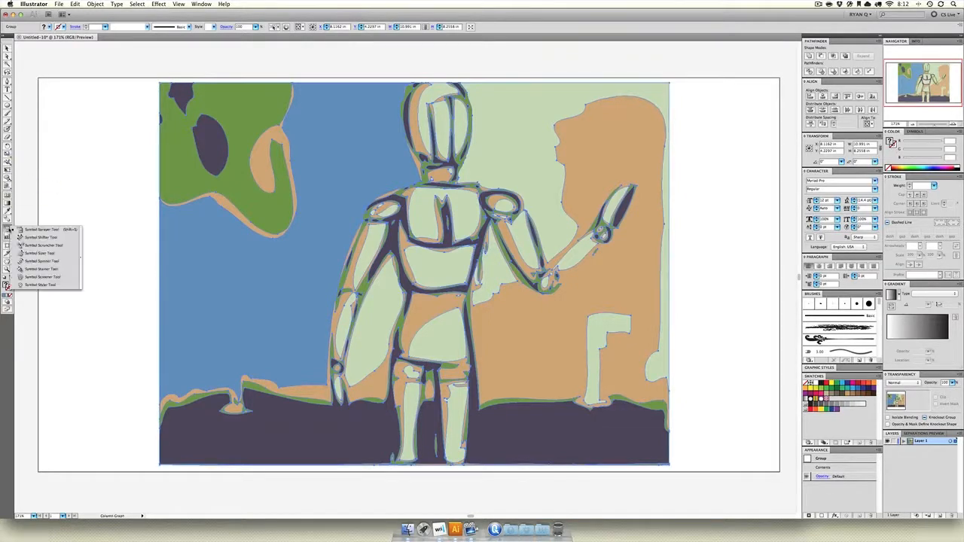
pyautogui.click(8, 180)
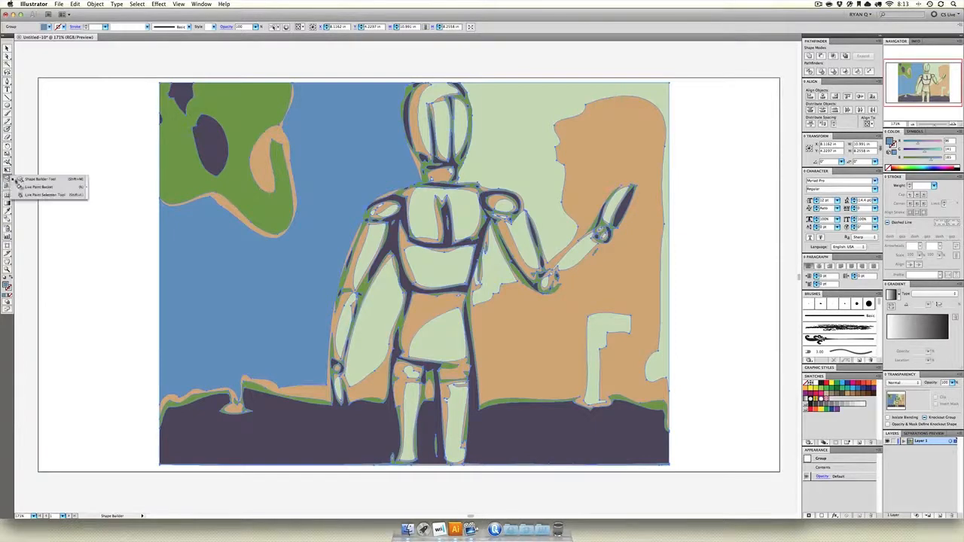
pyautogui.click(7, 49)
pyautogui.scroll(-1, 409, 275)
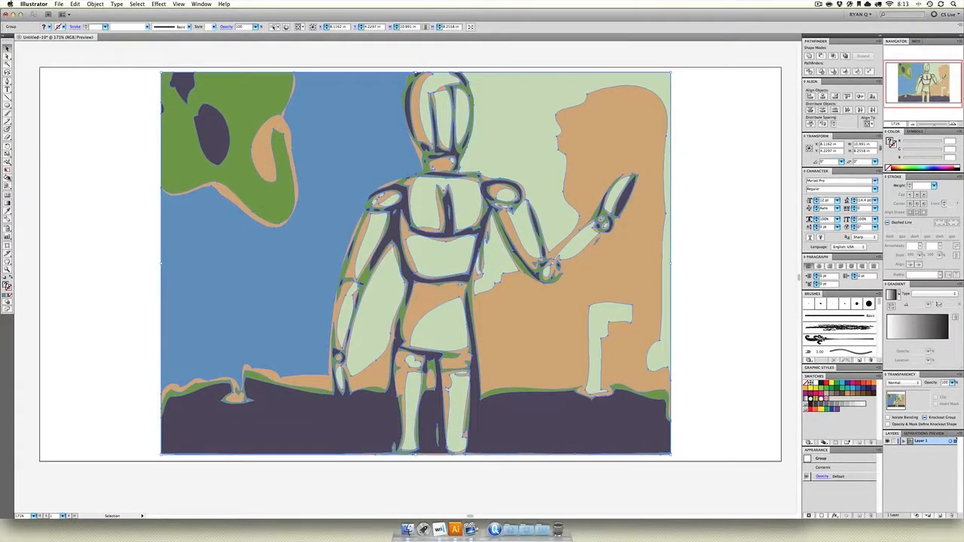
pyautogui.click(8, 178)
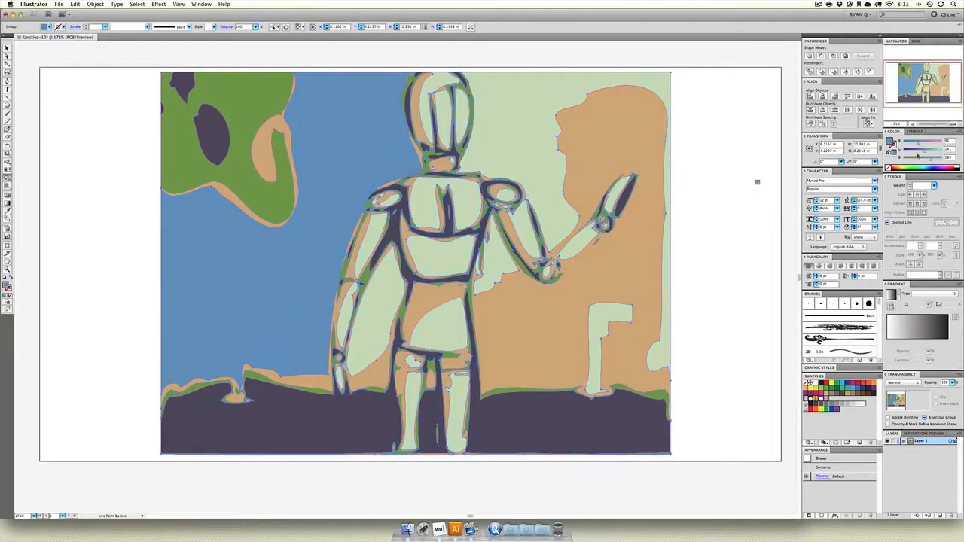
pyautogui.moveTo(921, 151)
pyautogui.mouseDown()
pyautogui.moveTo(910, 143)
pyautogui.moveTo(919, 161)
pyautogui.mouseUp()
pyautogui.click(518, 424)
pyautogui.click(372, 408)
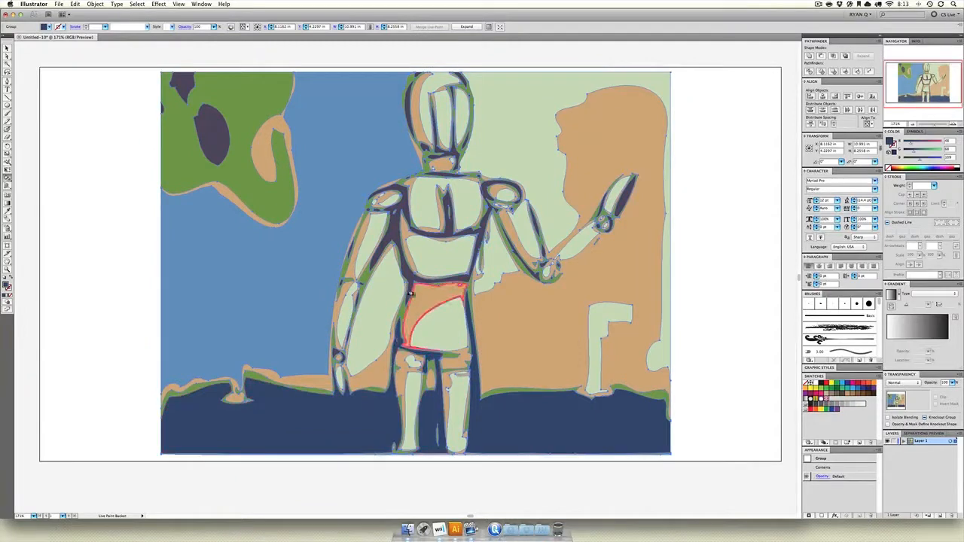
pyautogui.click(409, 290)
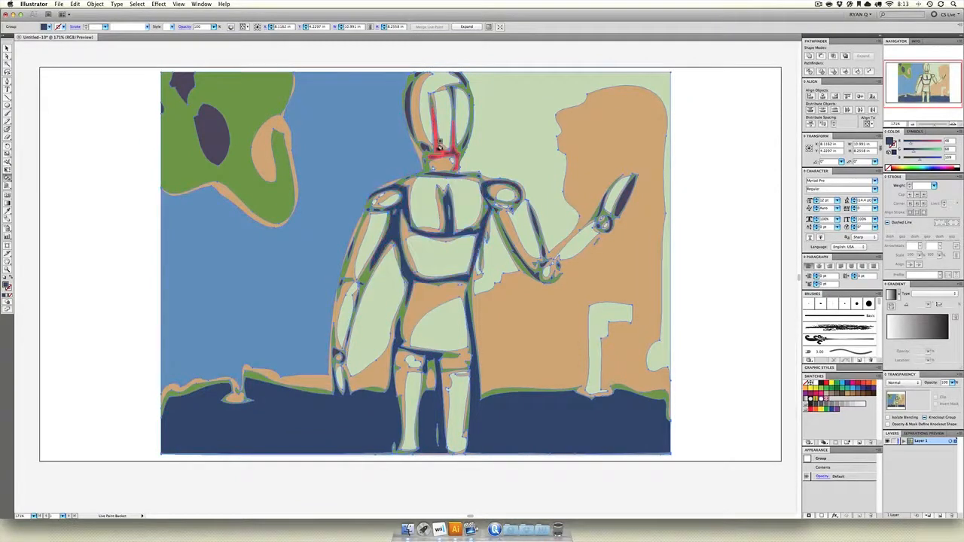
pyautogui.click(409, 110)
pyautogui.scroll(1, 409, 109)
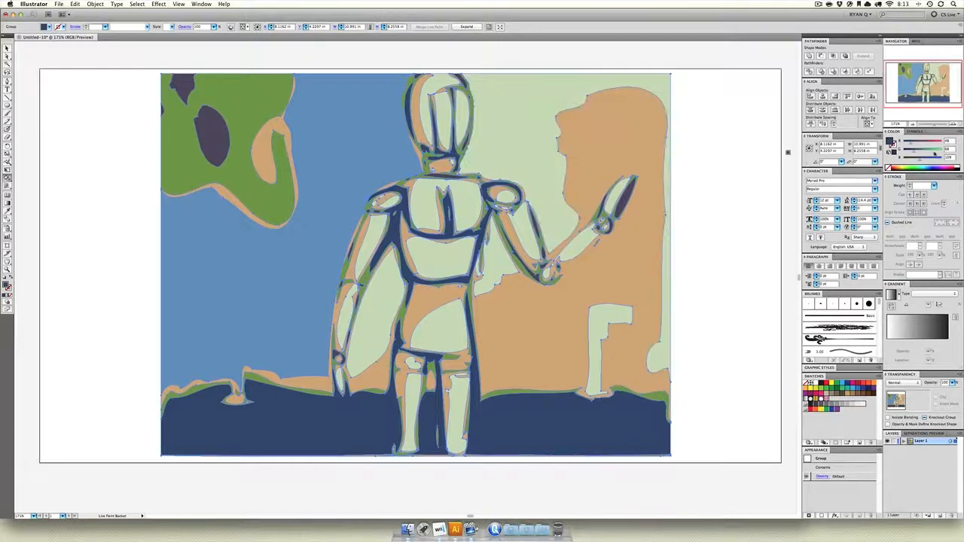
# - Mix a light green fill and paint it over the background areas around the figure and along the horizon
pyautogui.click(932, 159)
pyautogui.click(931, 151)
pyautogui.click(932, 143)
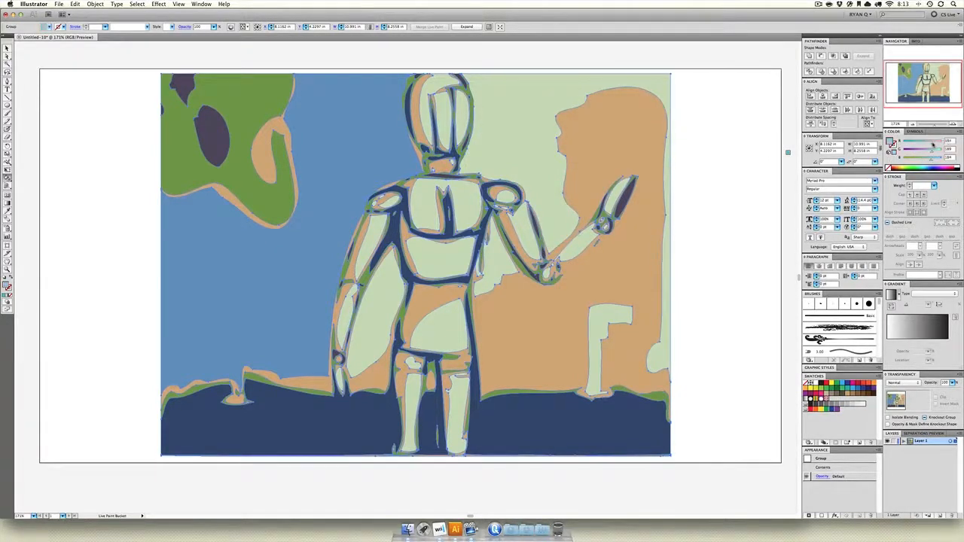
pyautogui.moveTo(933, 150); pyautogui.dragTo(938, 150)
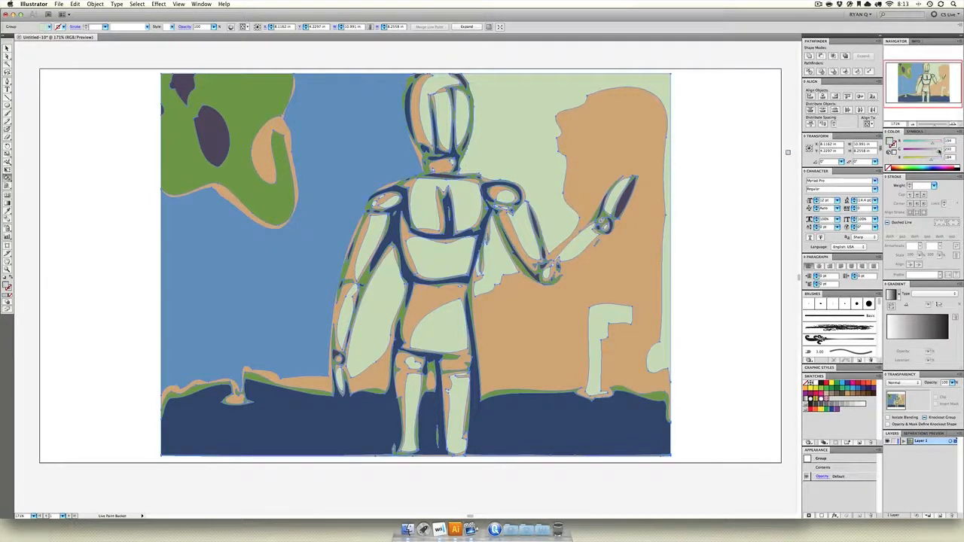
pyautogui.click(544, 95)
pyautogui.click(574, 121)
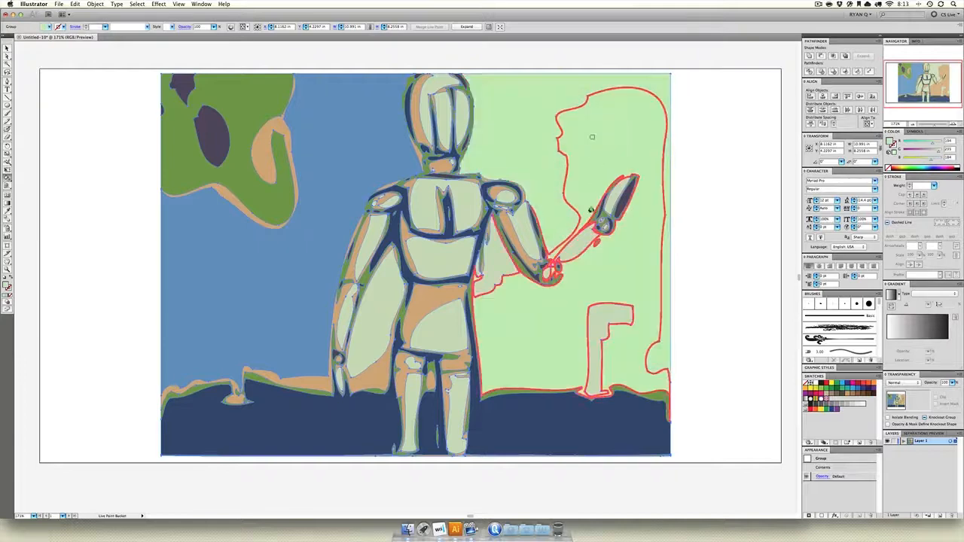
pyautogui.click(210, 320)
pyautogui.click(369, 330)
pyautogui.click(367, 378)
pyautogui.click(318, 382)
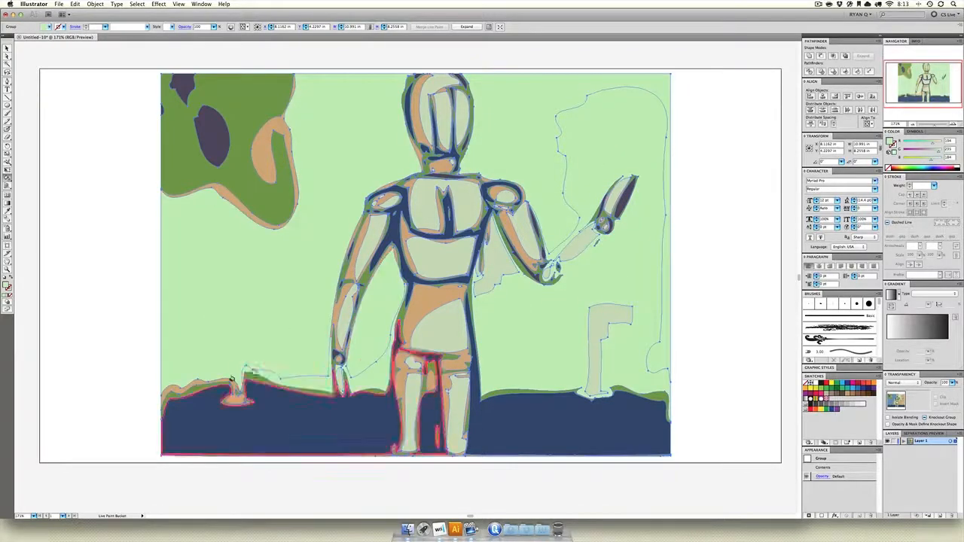
pyautogui.click(198, 380)
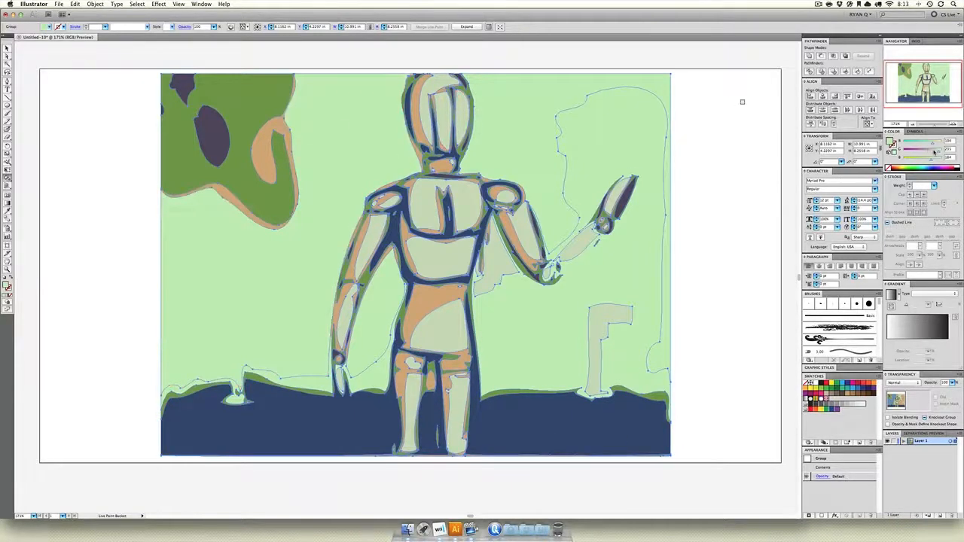
# - Paint the background areas around the figure and the strips along the horizon with a warm light grey
pyautogui.click(547, 263)
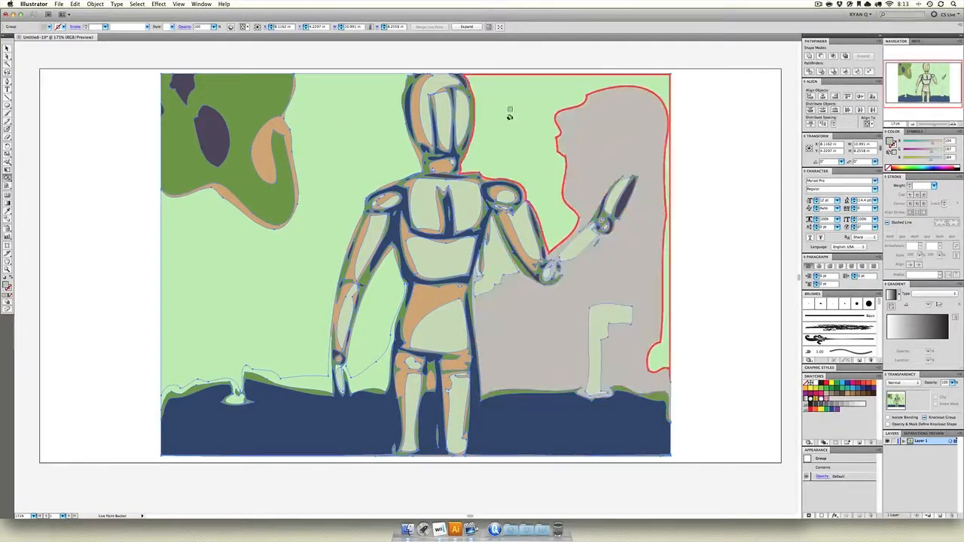
pyautogui.click(313, 162)
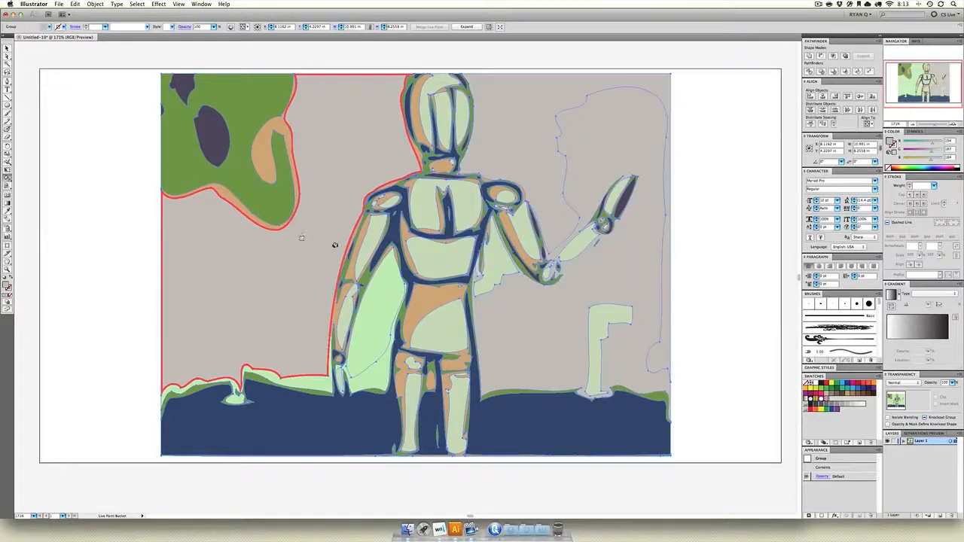
pyautogui.click(375, 297)
pyautogui.click(319, 384)
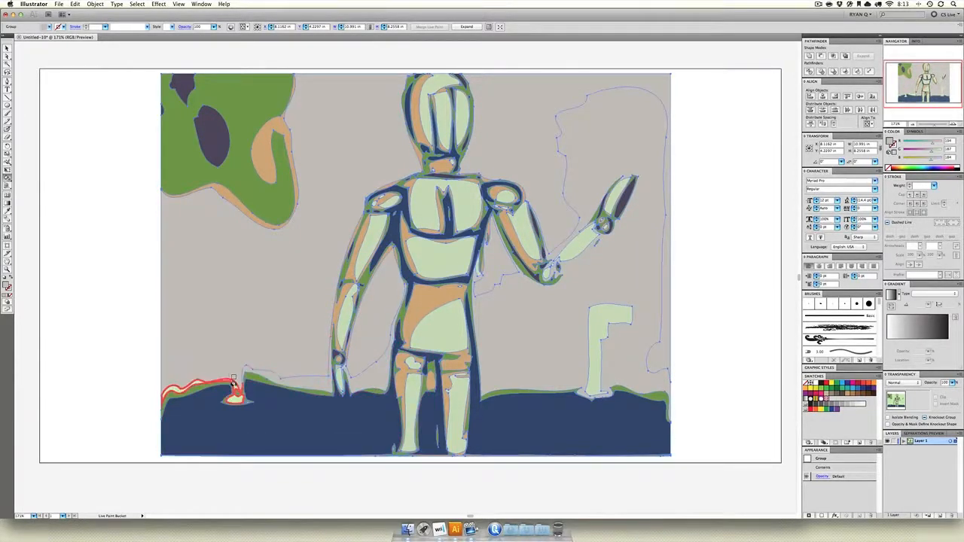
pyautogui.click(229, 388)
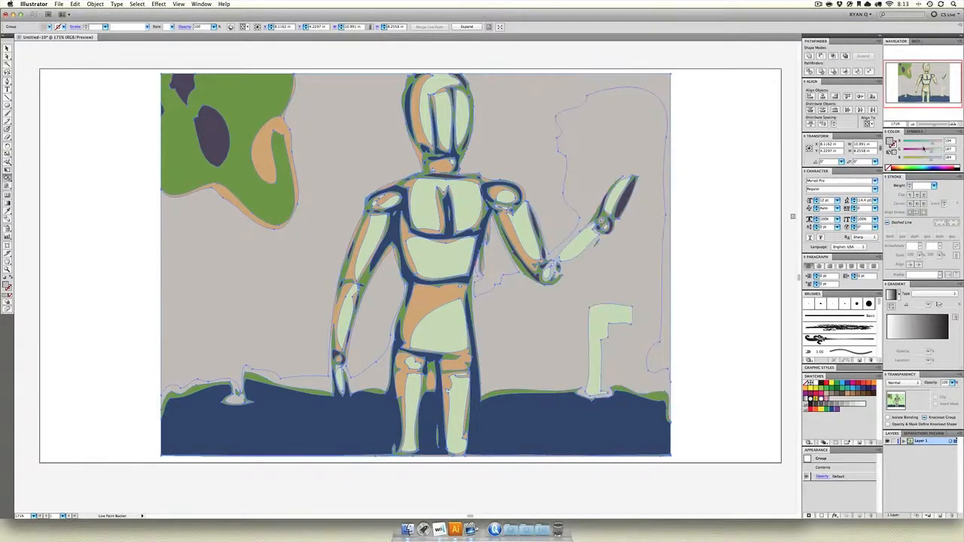
# - Paint the ground and the dark outlines of the figure's torso, limbs and head black
pyautogui.click(509, 431)
pyautogui.click(422, 422)
pyautogui.click(394, 408)
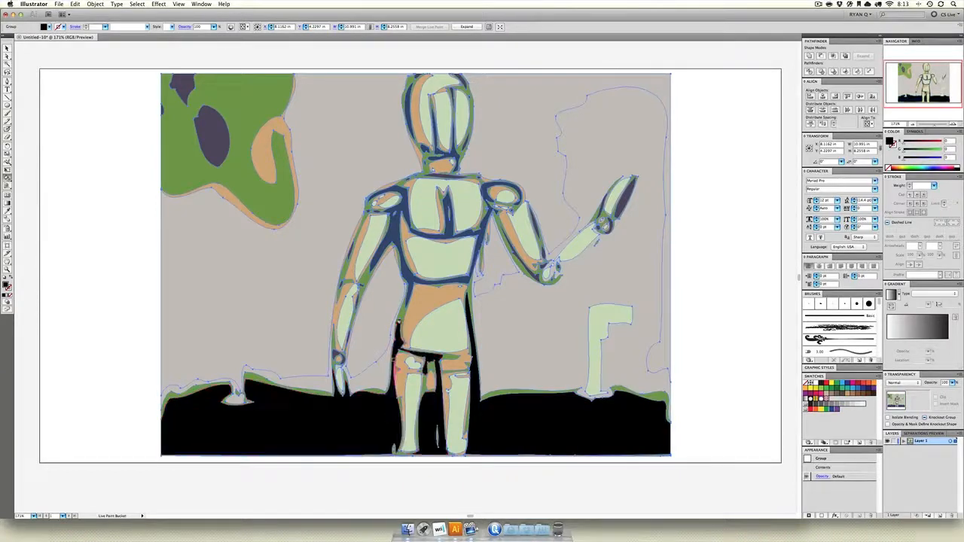
pyautogui.click(405, 264)
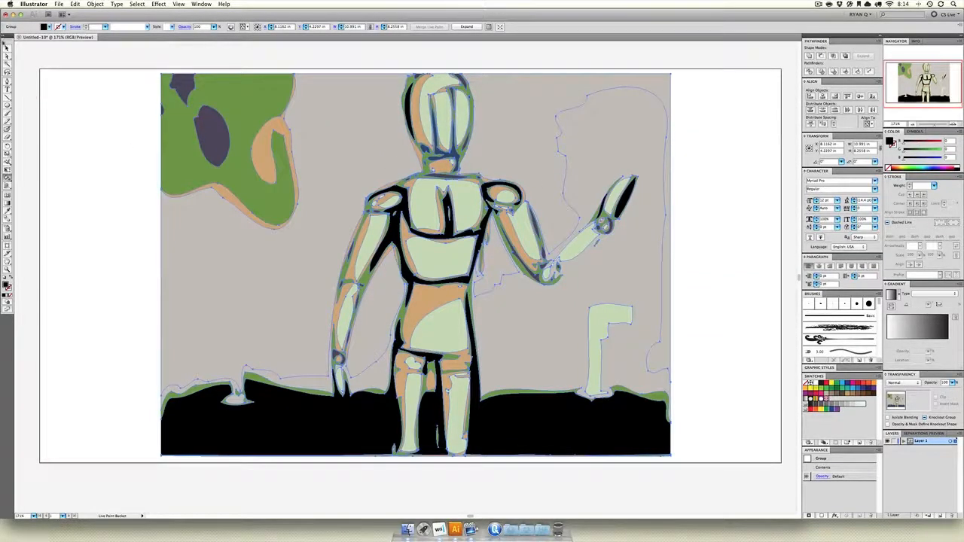
# - Try to select only the dark purple shapes of the painted artwork with the Magic Wand
pyautogui.click(7, 48)
pyautogui.click(97, 121)
pyautogui.click(280, 190)
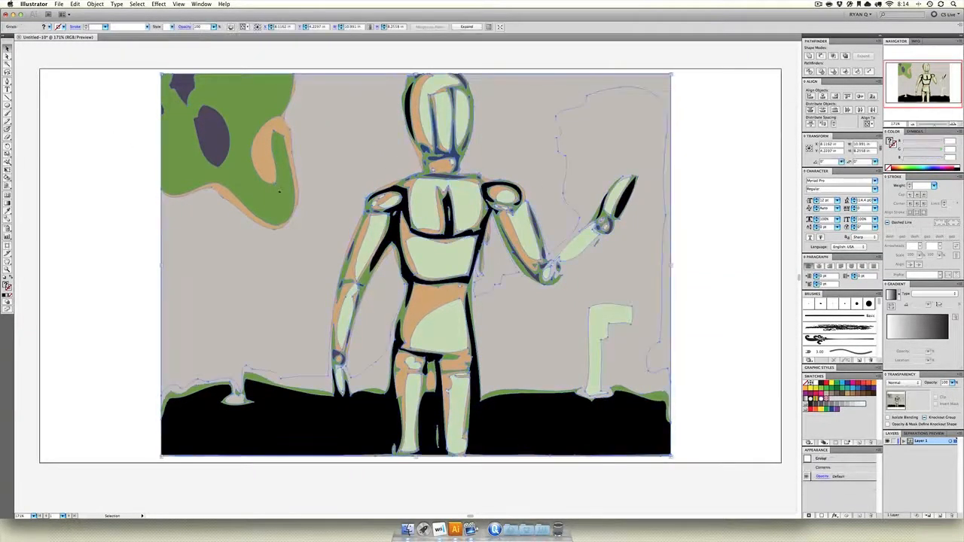
pyautogui.press('y')
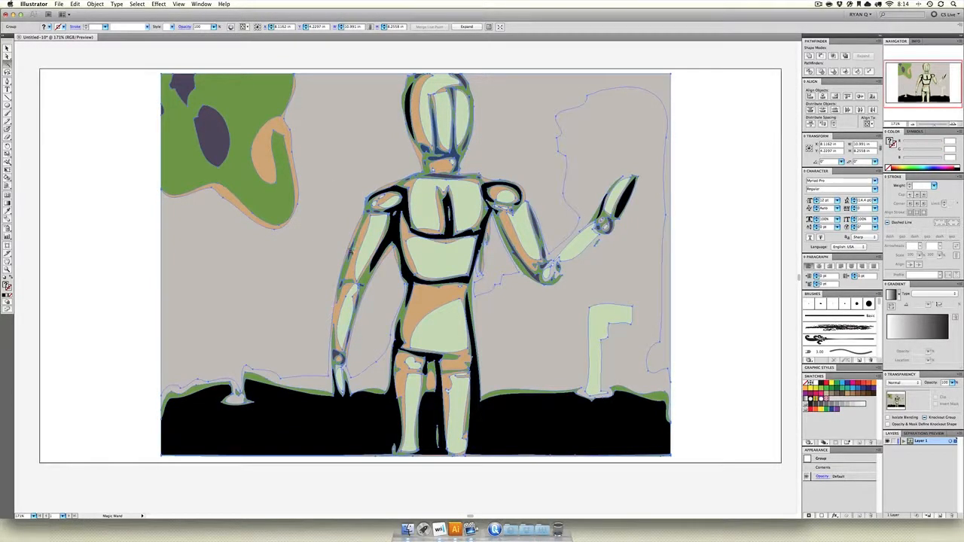
pyautogui.click(72, 197)
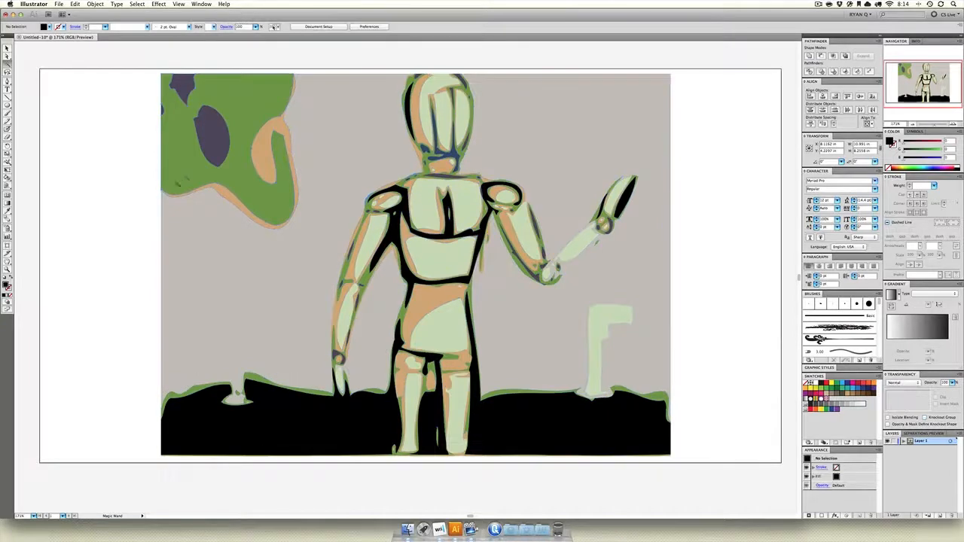
pyautogui.click(213, 140)
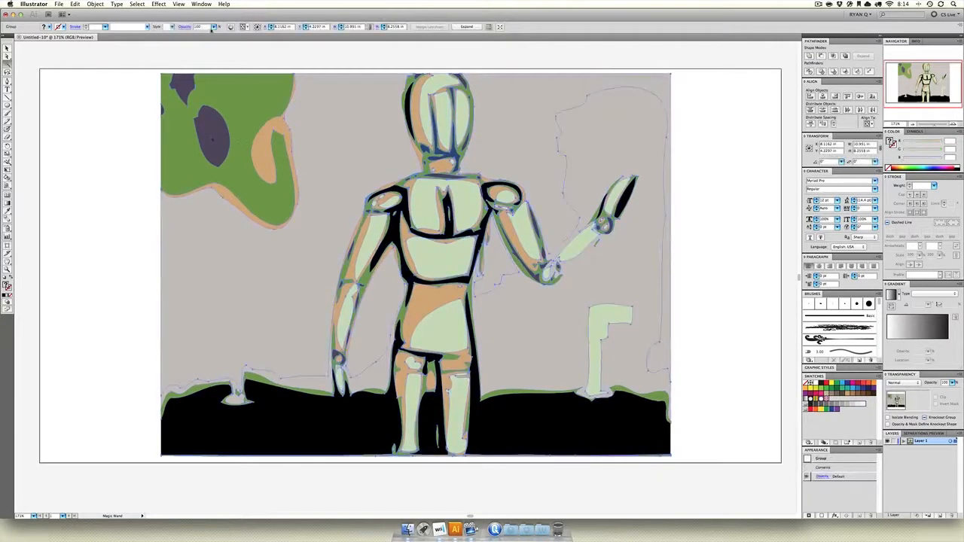
# - Set the Magic Wand's fill color tolerance to 0 and try selecting the dark purple oval again
pyautogui.doubleClick(9, 65)
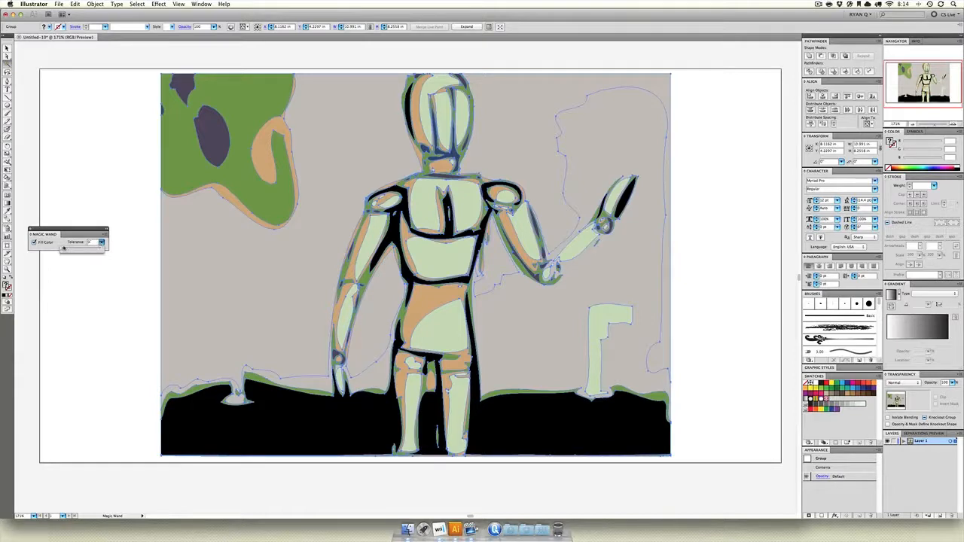
pyautogui.press('v')
pyautogui.click(110, 125)
pyautogui.click(203, 122)
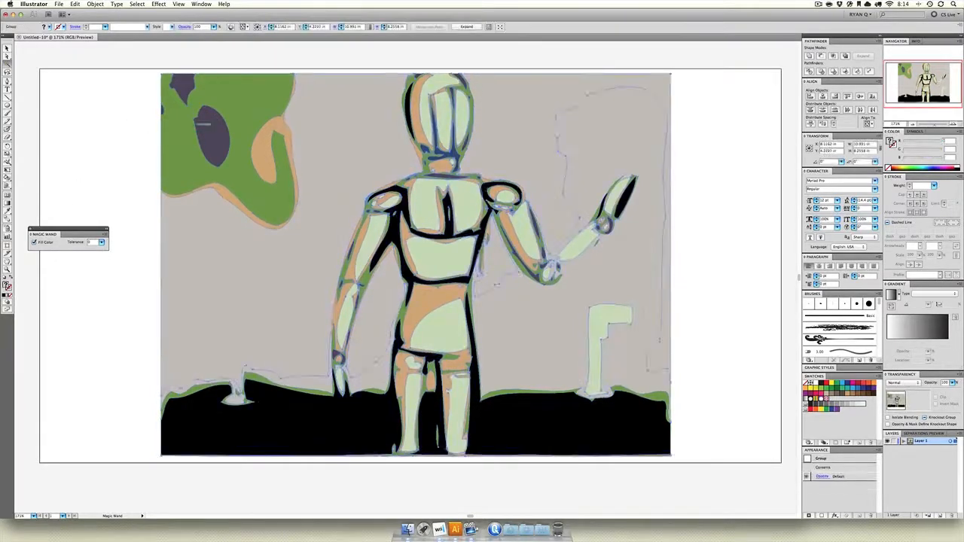
pyautogui.moveTo(203, 122); pyautogui.dragTo(203, 124)
# - Ungroup the painted artwork into separate pieces and clear the selection
pyautogui.rightClick(163, 104)
pyautogui.click(182, 144)
pyautogui.rightClick(146, 114)
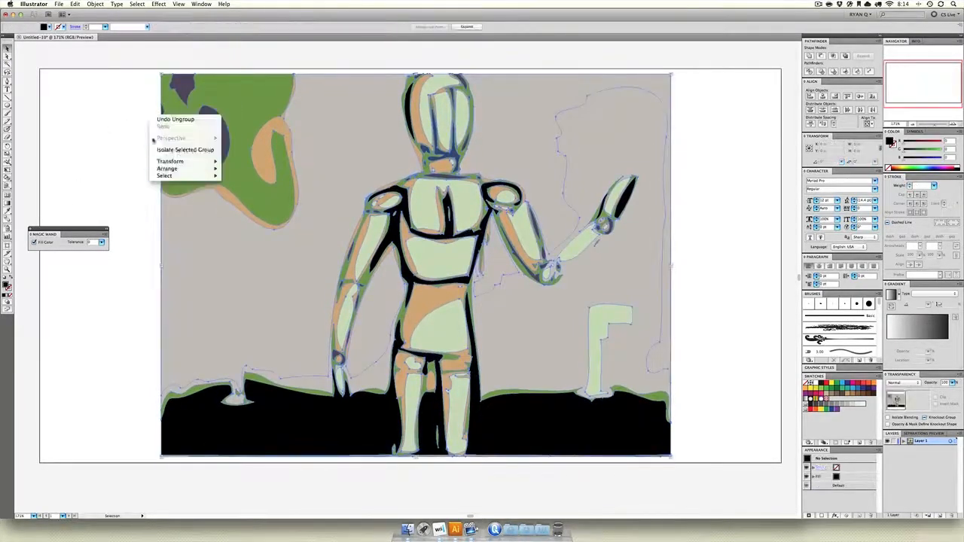
pyautogui.click(165, 153)
pyautogui.click(113, 123)
pyautogui.click(177, 124)
pyautogui.click(86, 122)
# - Select the dark purple shapes and the remaining dark blue head outlines by color with the Magic Wand and fill them black
pyautogui.press('y')
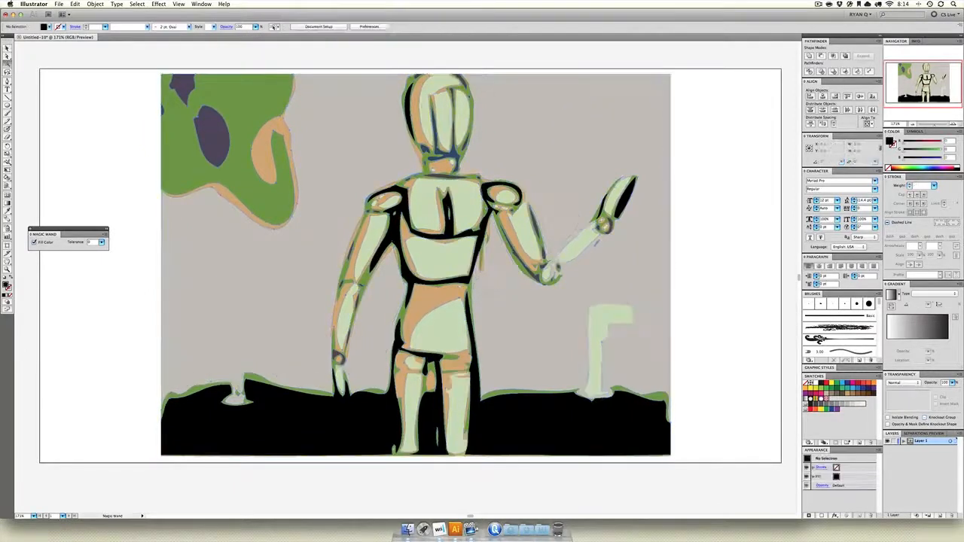
pyautogui.click(210, 134)
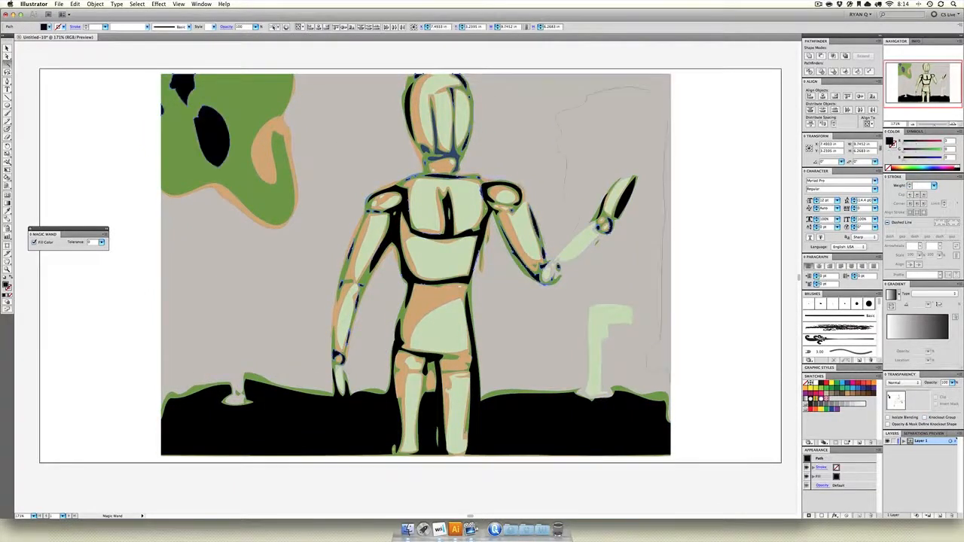
pyautogui.click(455, 158)
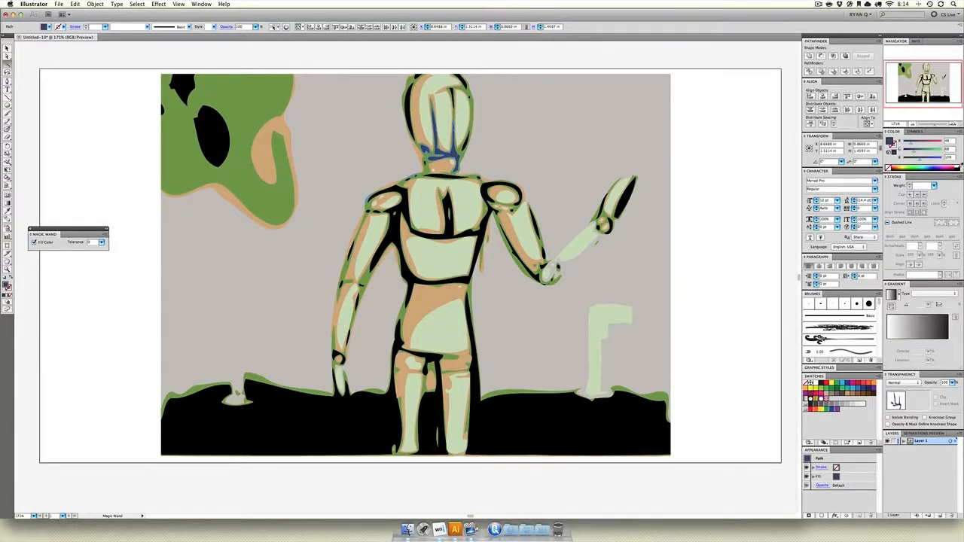
# - Select by color with the Magic Wand and recolor the gray background light blue and the pale green shapes peach
pyautogui.click(588, 138)
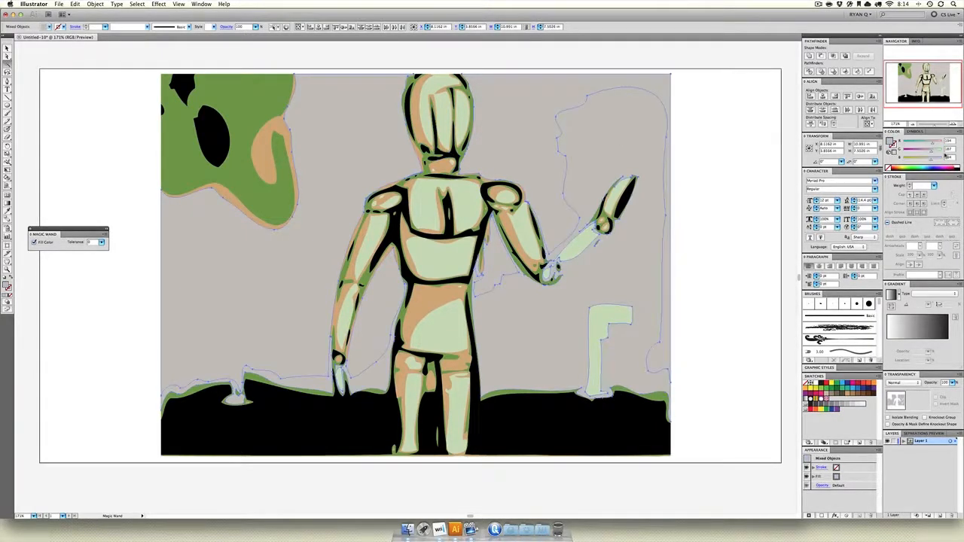
pyautogui.click(936, 152)
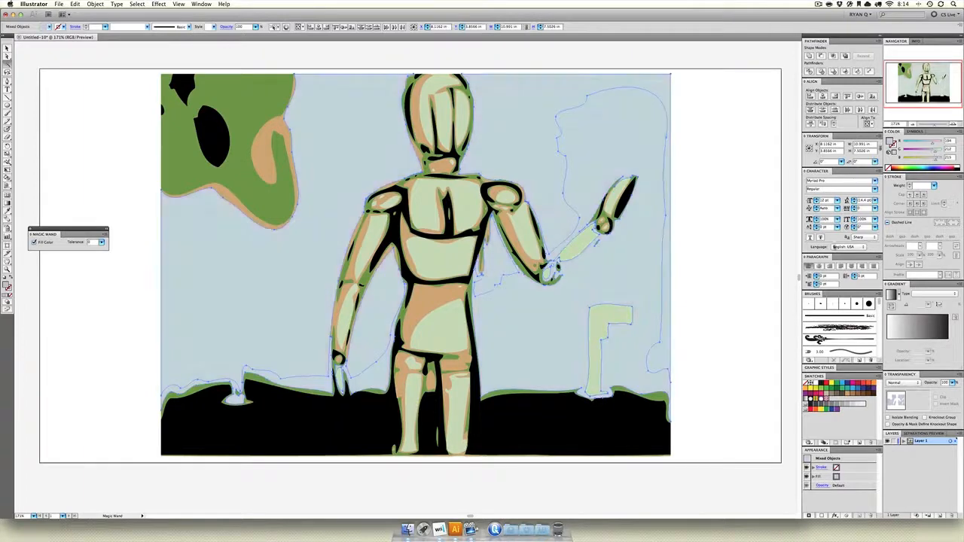
pyautogui.click(593, 334)
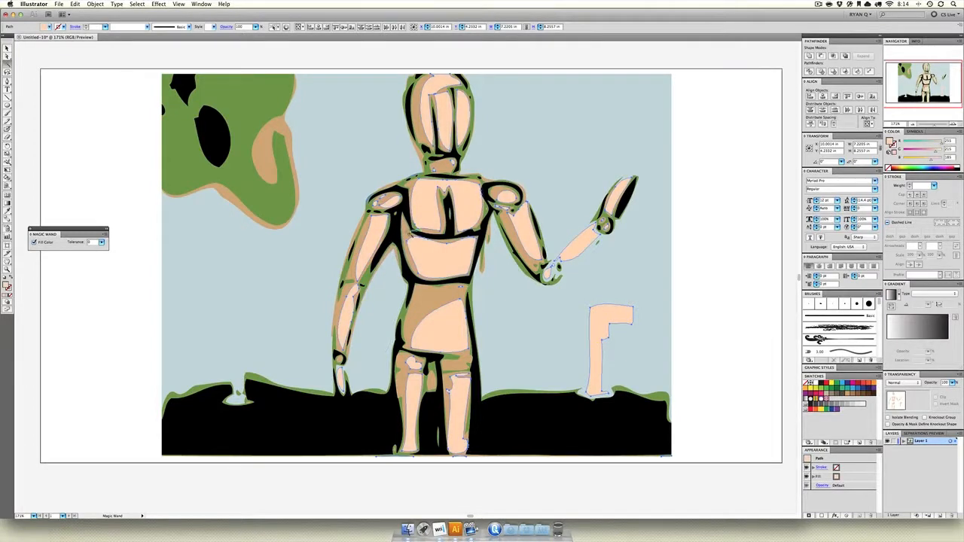
# - Select the tan shading shapes by color and recolor them burnt orange, and recolor the green shapes muted blue
pyautogui.click(408, 233)
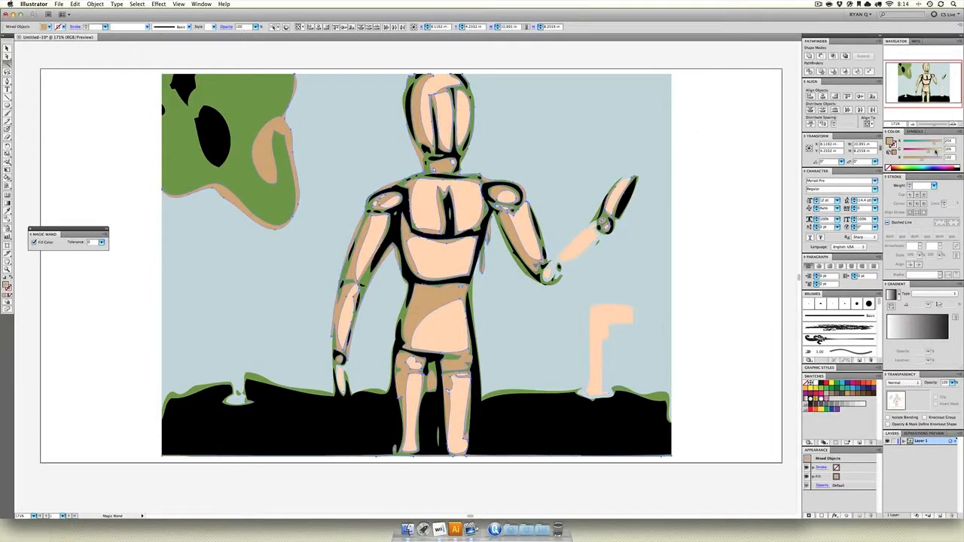
pyautogui.moveTo(926, 152); pyautogui.dragTo(936, 144)
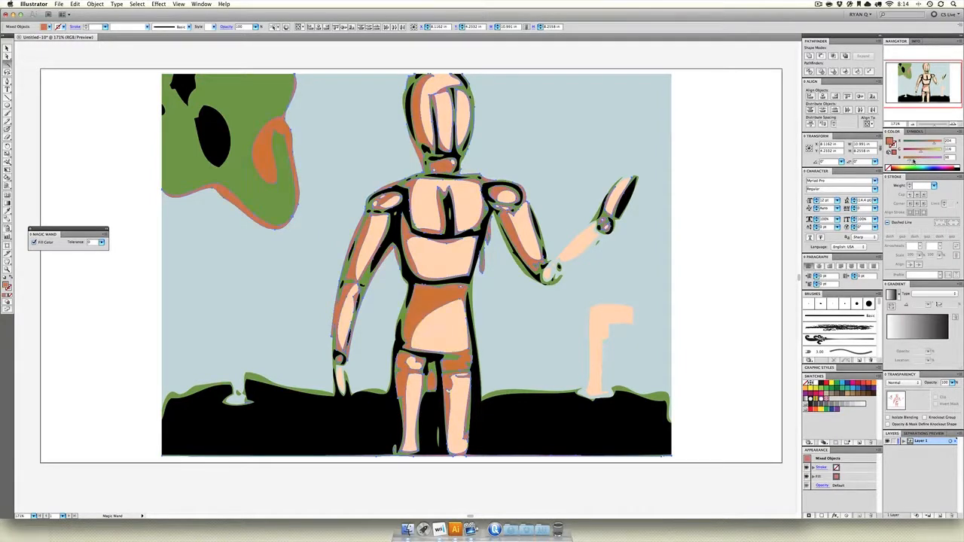
pyautogui.click(247, 107)
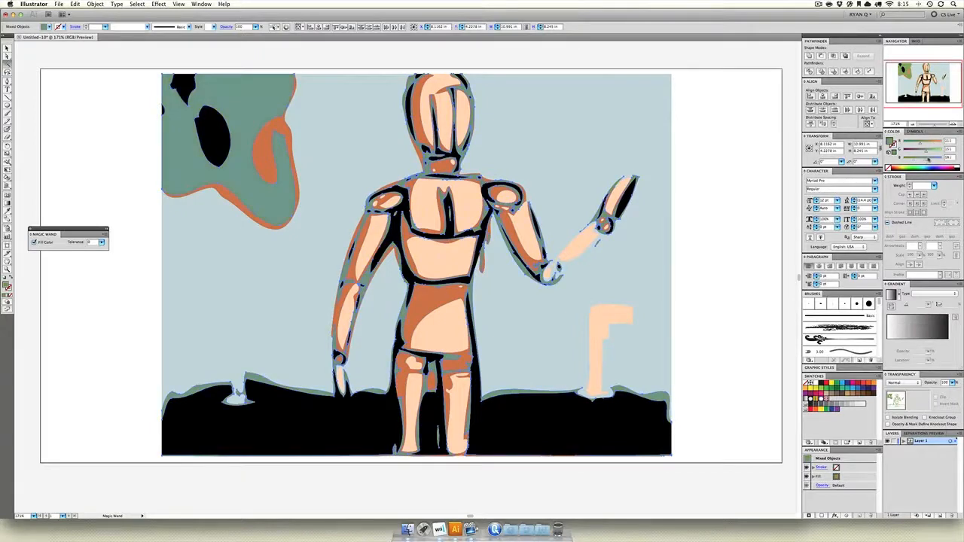
# - Select all pieces of the recolored artwork with the Selection tool and group them
pyautogui.click(7, 49)
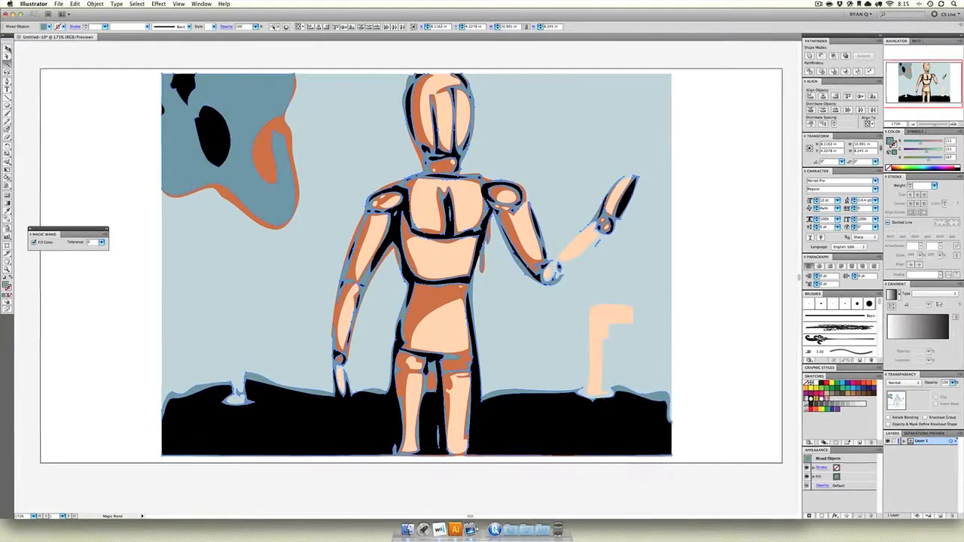
pyautogui.click(89, 82)
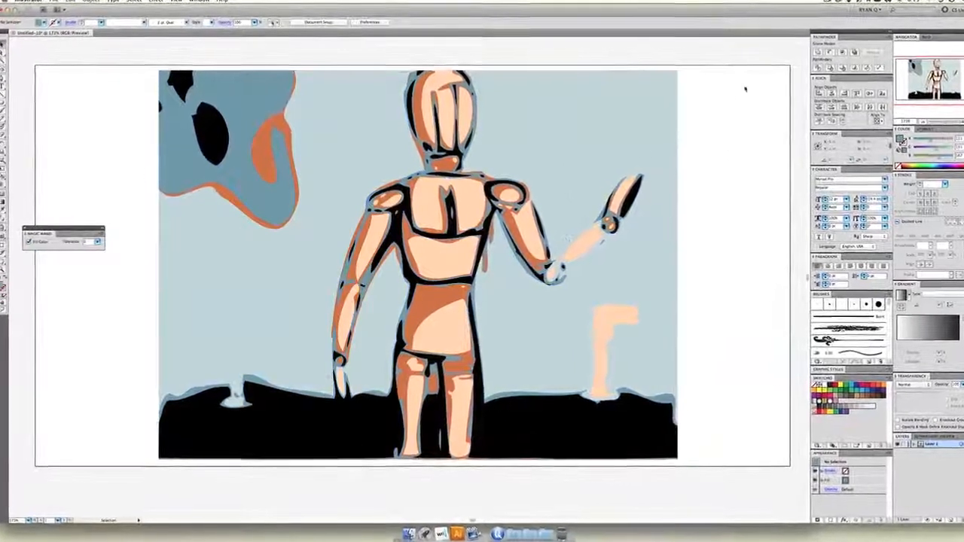
pyautogui.moveTo(743, 88)
pyautogui.mouseDown()
pyautogui.moveTo(532, 377)
pyautogui.moveTo(172, 460)
pyautogui.mouseUp()
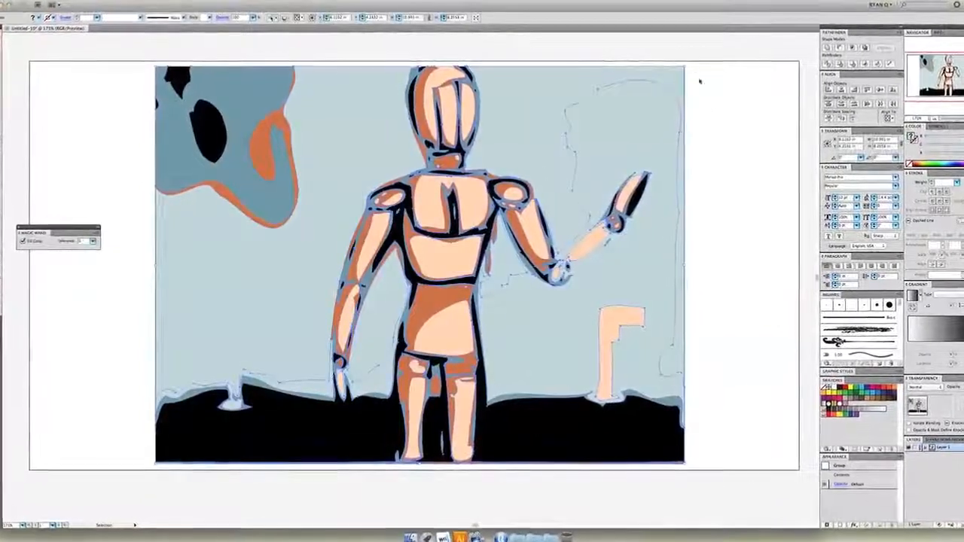